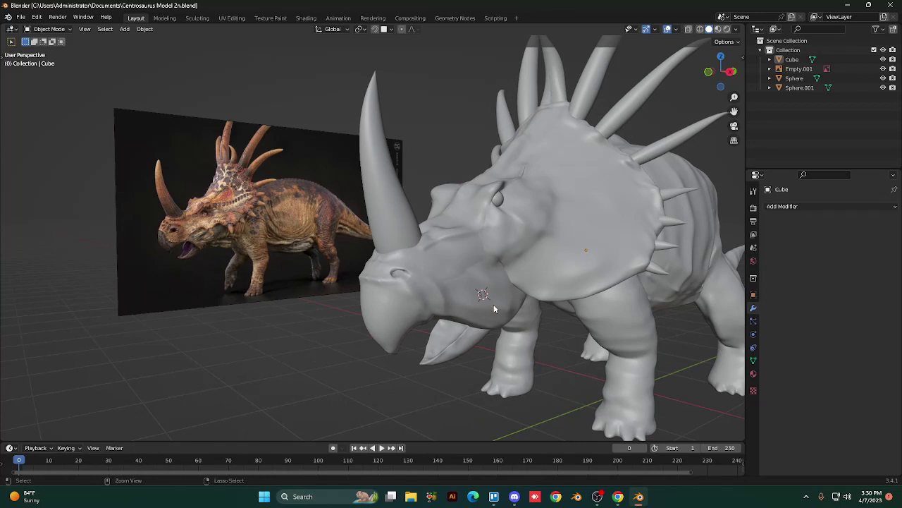
Step: Examine the sculpted horned dinosaur model from the front, both sides and the tail
ctrl+scroll(495, 308, up, 5)
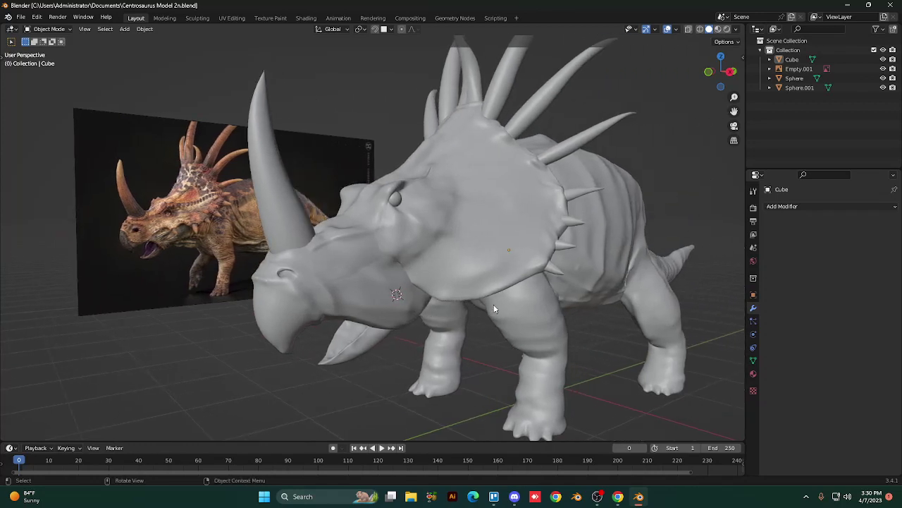
scroll(494, 308, down, 3)
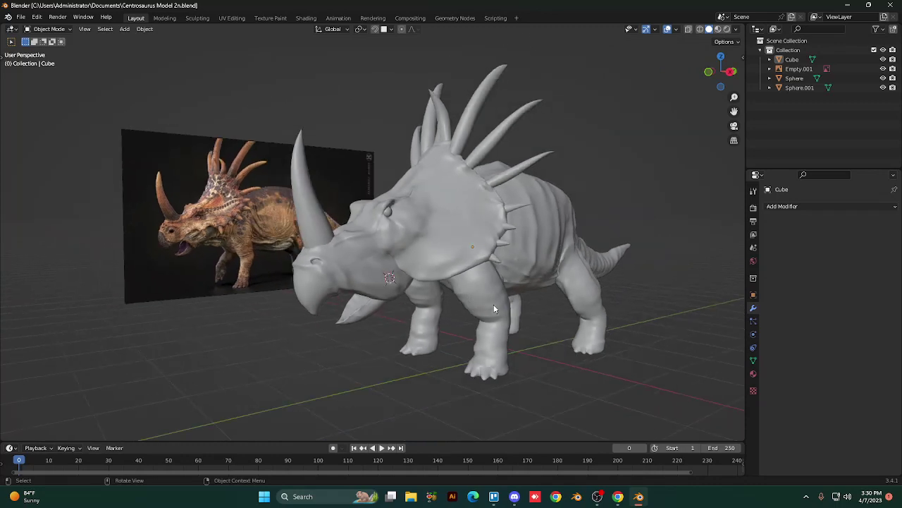
scroll(494, 308, up, 2)
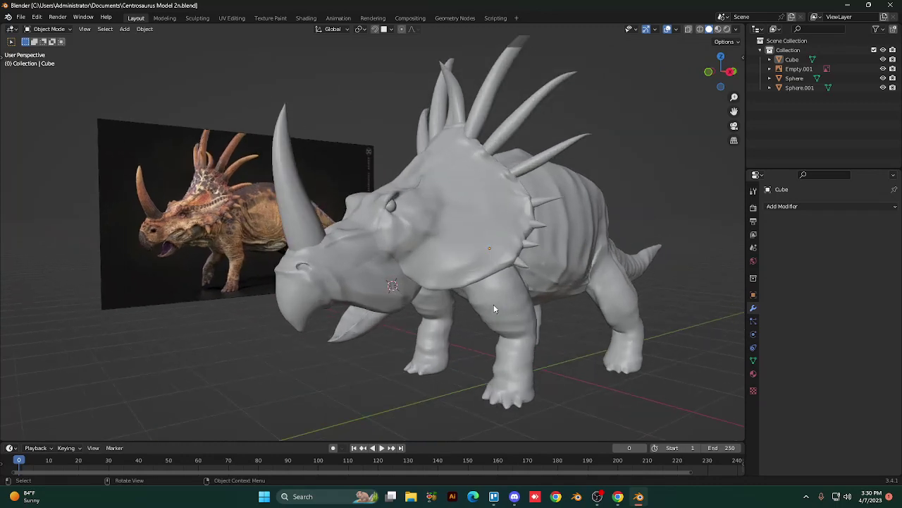
middle_drag(494, 308, 494, 308)
middle_drag(511, 356, 511, 356)
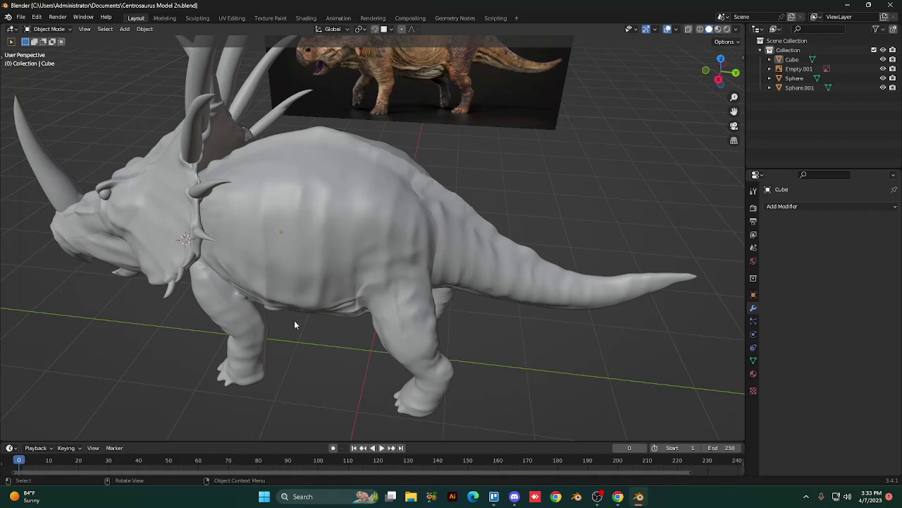
ctrl+scroll(294, 324, down, 5)
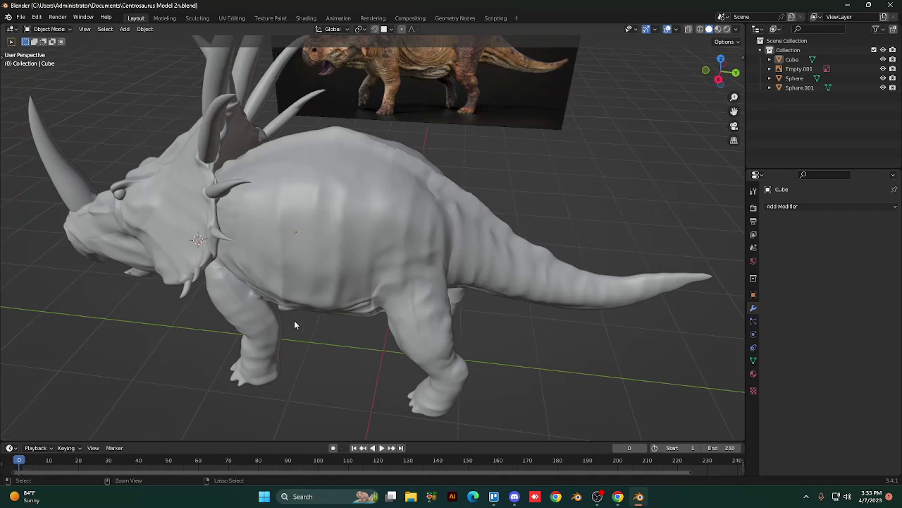
ctrl+scroll(294, 324, down, 2)
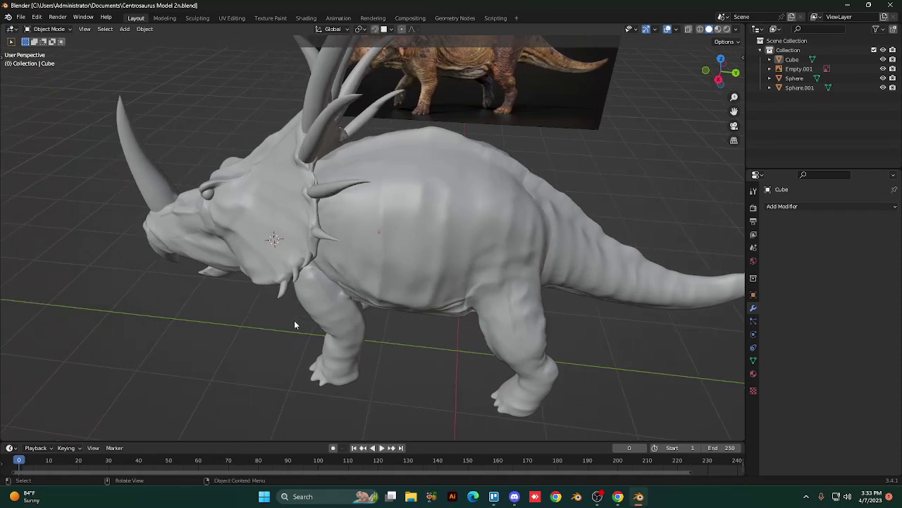
ctrl+scroll(294, 325, down, 3)
middle_drag(294, 325, 295, 324)
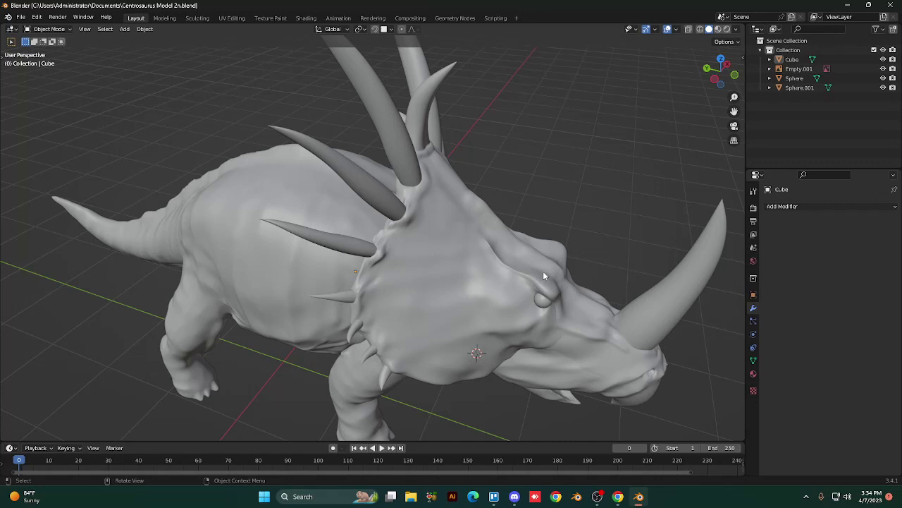
middle_drag(543, 276, 543, 275)
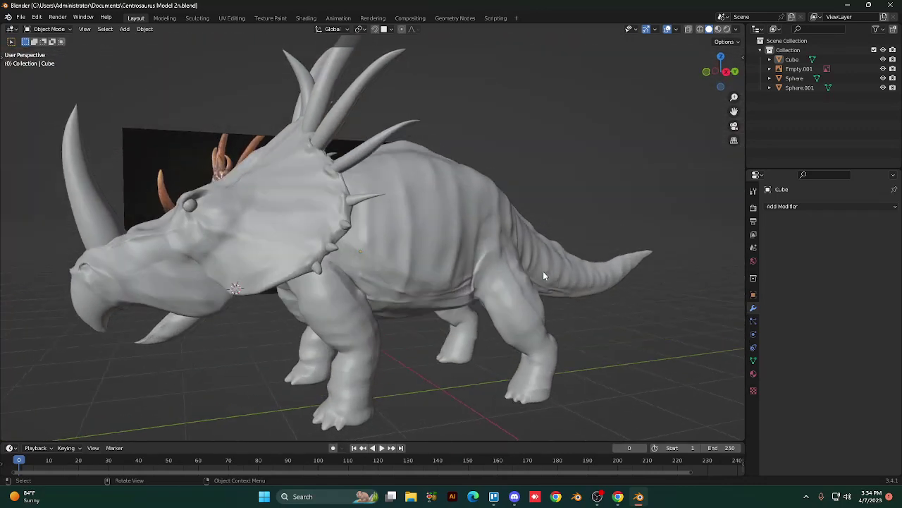
Step: Select the dinosaur body and split the 3D viewport vertically into a narrow and a wide area
click(451, 251)
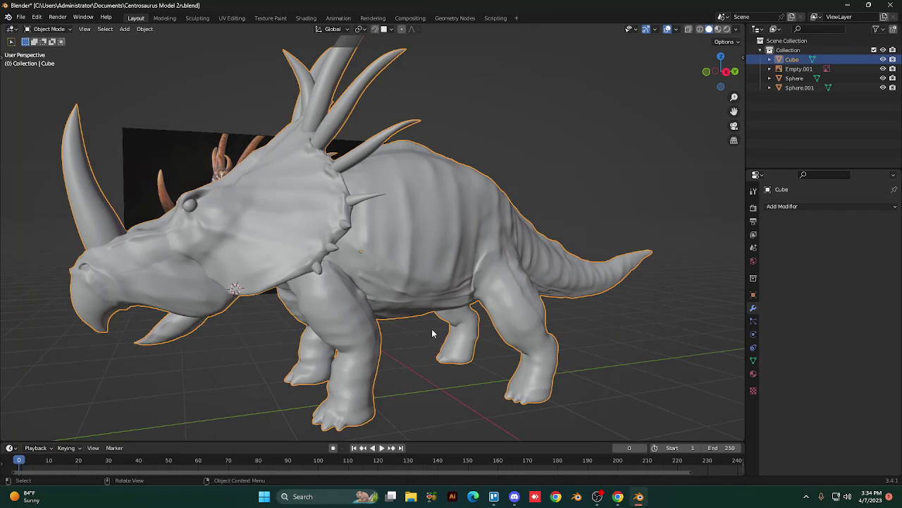
scroll(436, 332, down, 2)
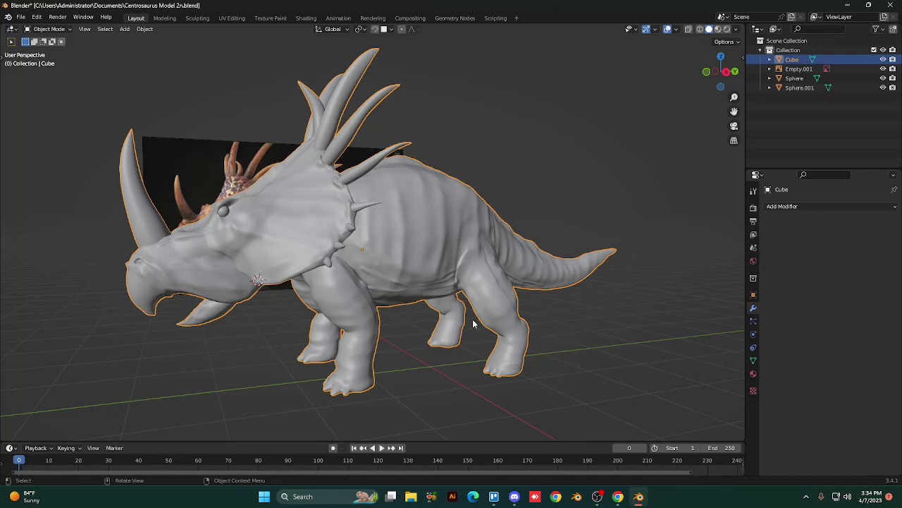
click(608, 340)
click(390, 248)
right_click(746, 205)
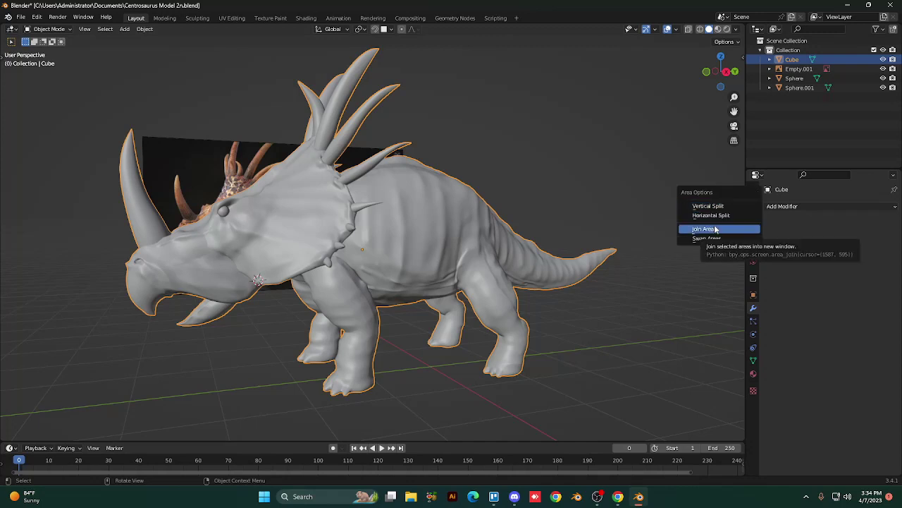
click(713, 205)
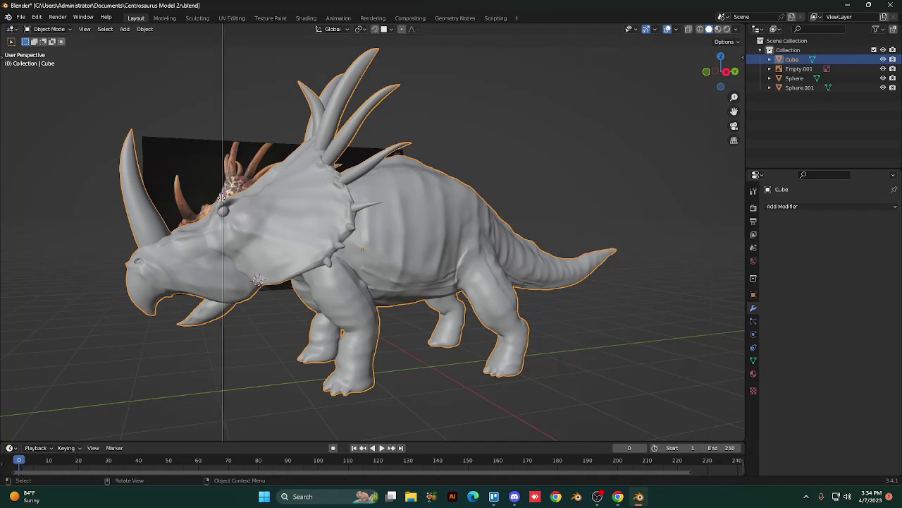
click(182, 197)
drag(184, 196, 196, 197)
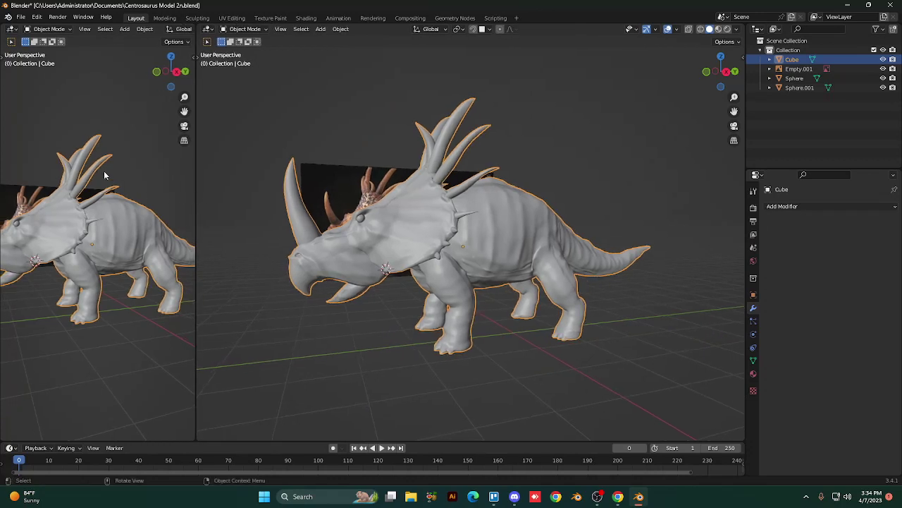
Step: Change the narrow area to the UV Editor and briefly check the body mesh in Edit Mode
click(13, 31)
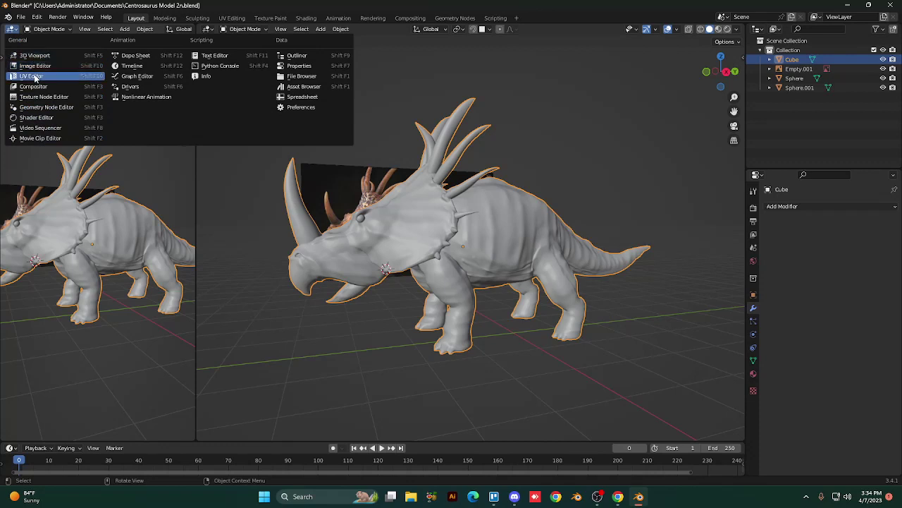
click(34, 76)
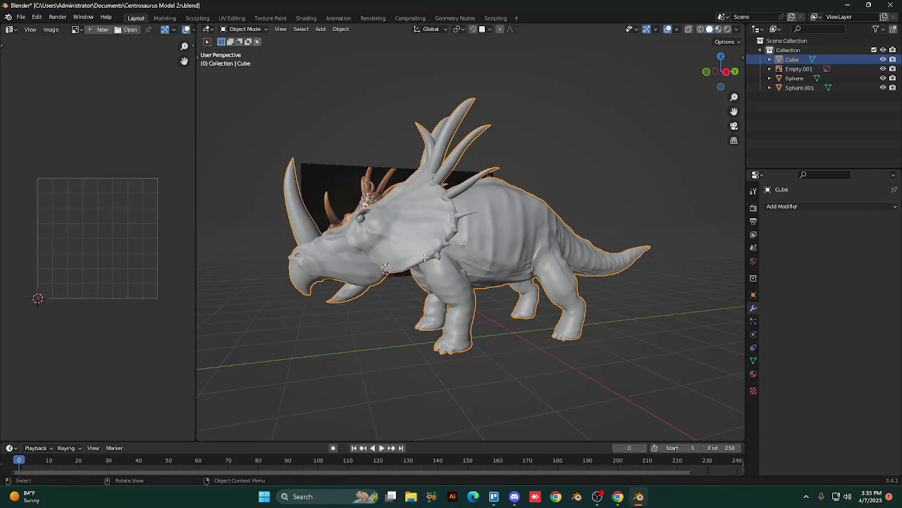
key(Tab)
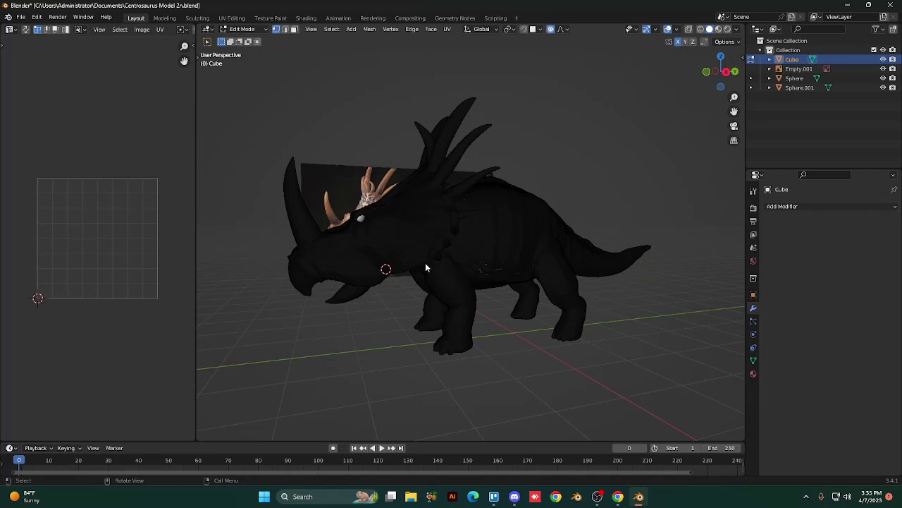
key(Tab)
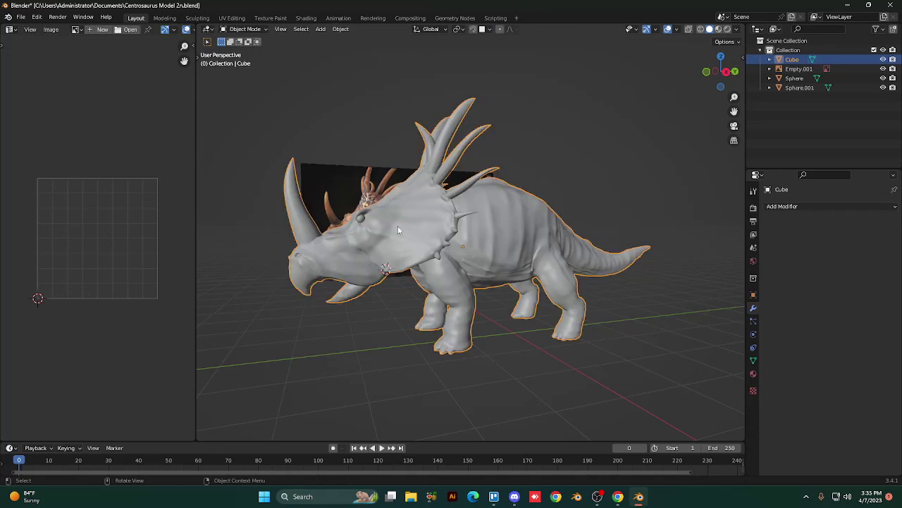
Step: Join both eye spheres into the dinosaur body as a single object, with the body as the active one
middle_drag(398, 226, 397, 225)
scroll(397, 226, up, 3)
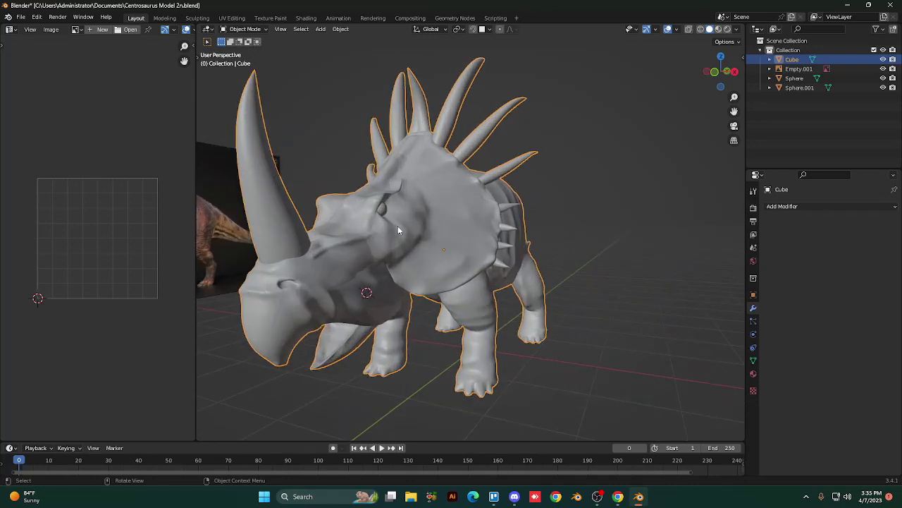
scroll(397, 225, up, 2)
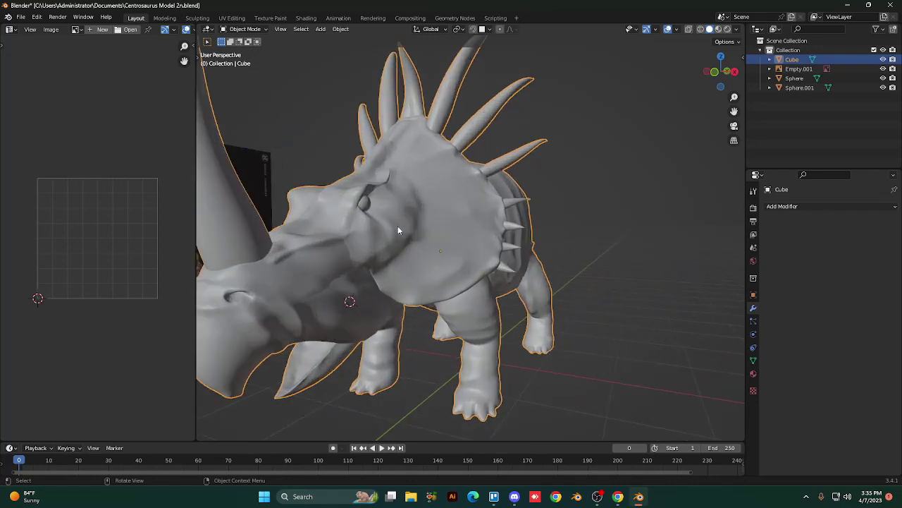
click(362, 203)
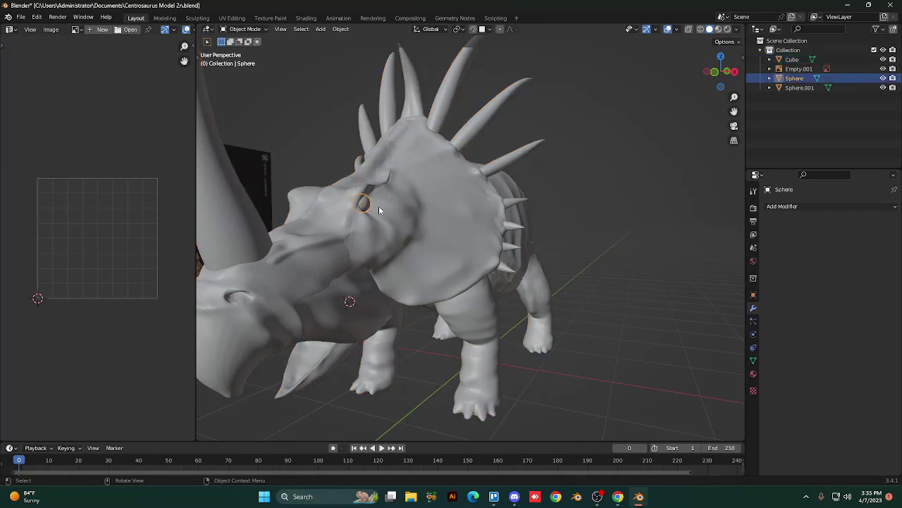
middle_drag(378, 206, 379, 209)
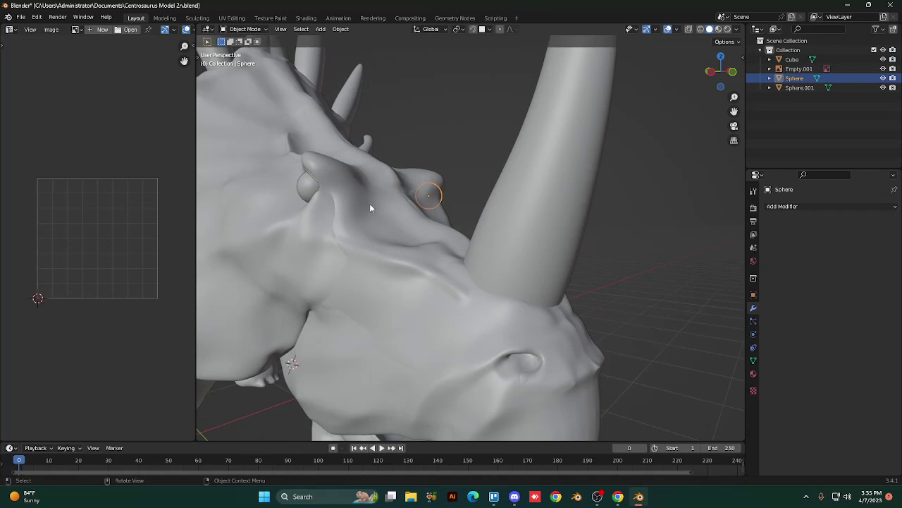
key(shift)
shift+click(306, 189)
shift+click(357, 232)
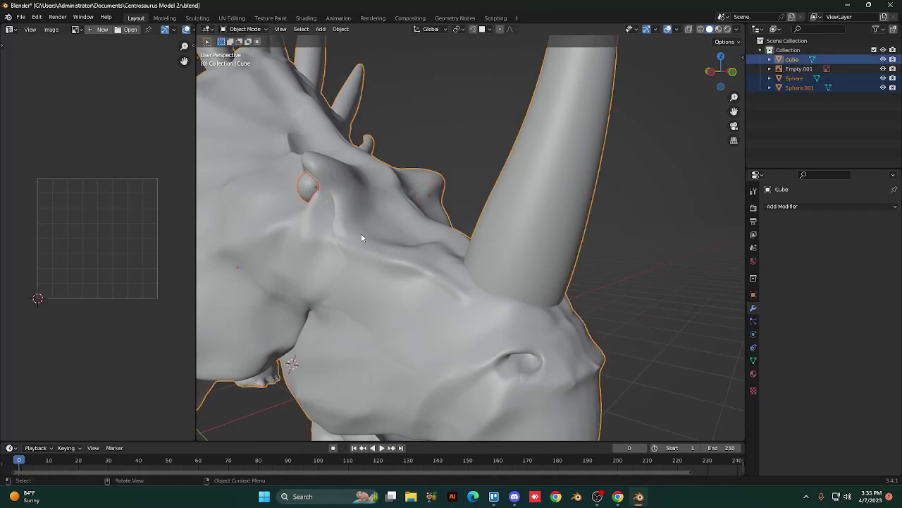
key(ctrl)
key(ctrl+j)
Step: Unwrap the entire dinosaur mesh with Smart UV Project, with Scale to Bounds enabled
middle_drag(492, 158, 492, 158)
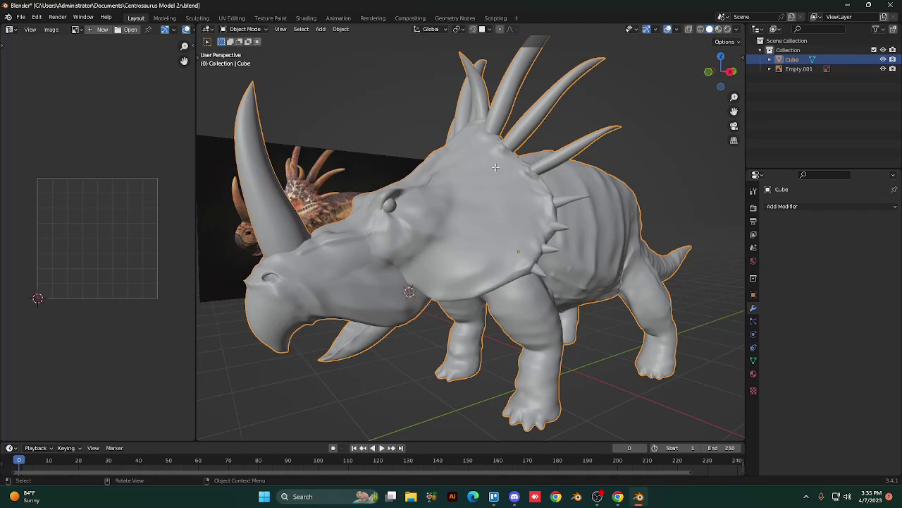
key(Tab)
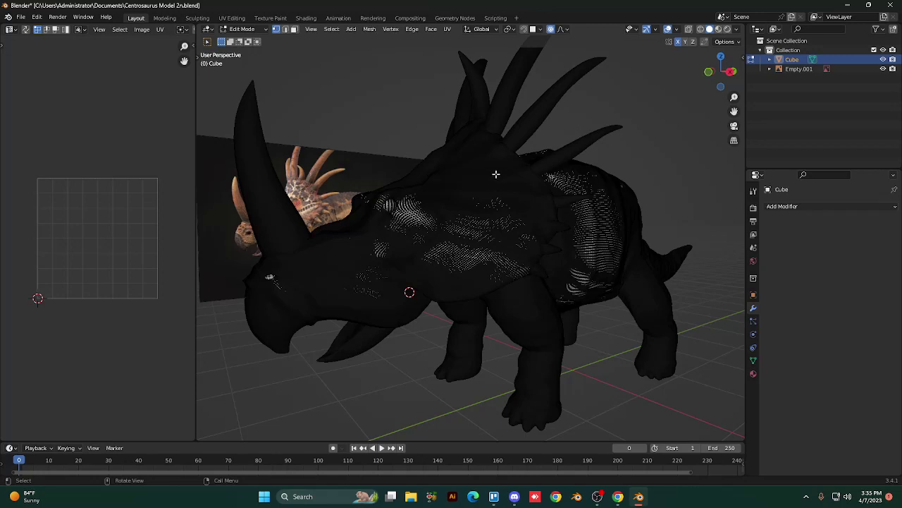
key(a)
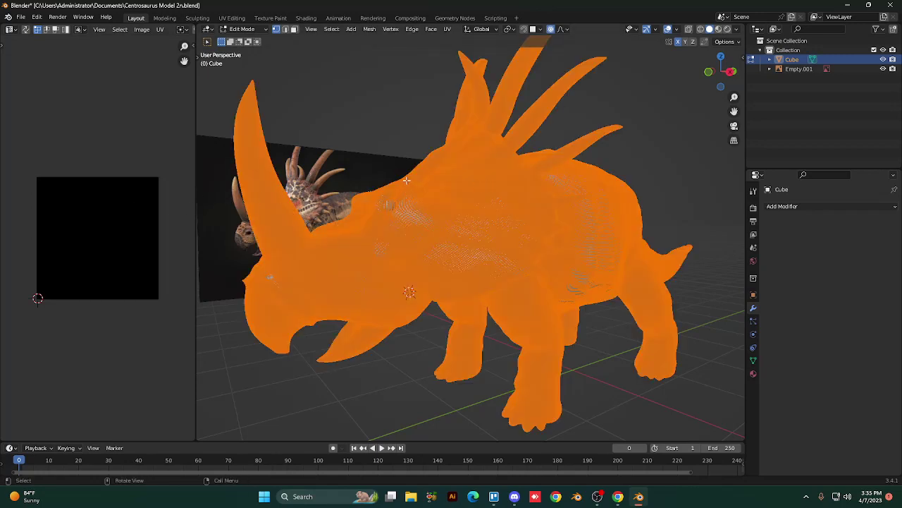
right_click(361, 145)
key(u)
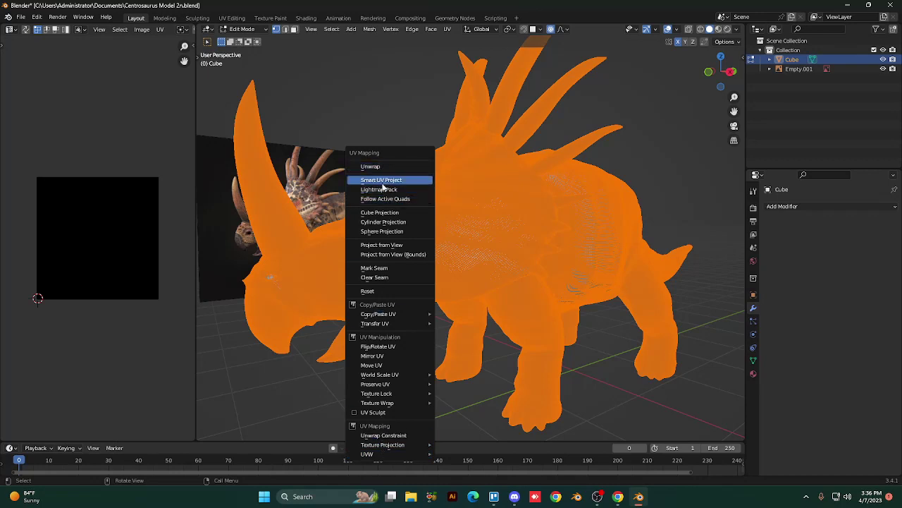
click(386, 182)
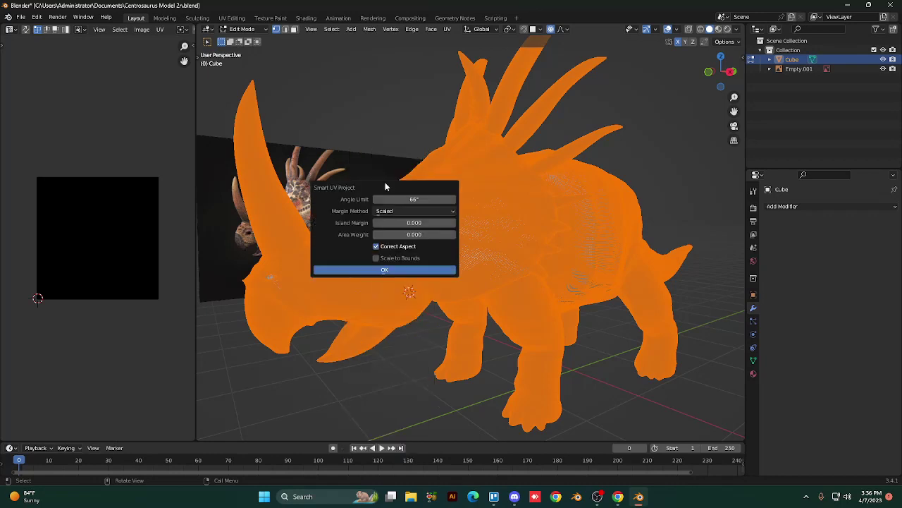
click(377, 258)
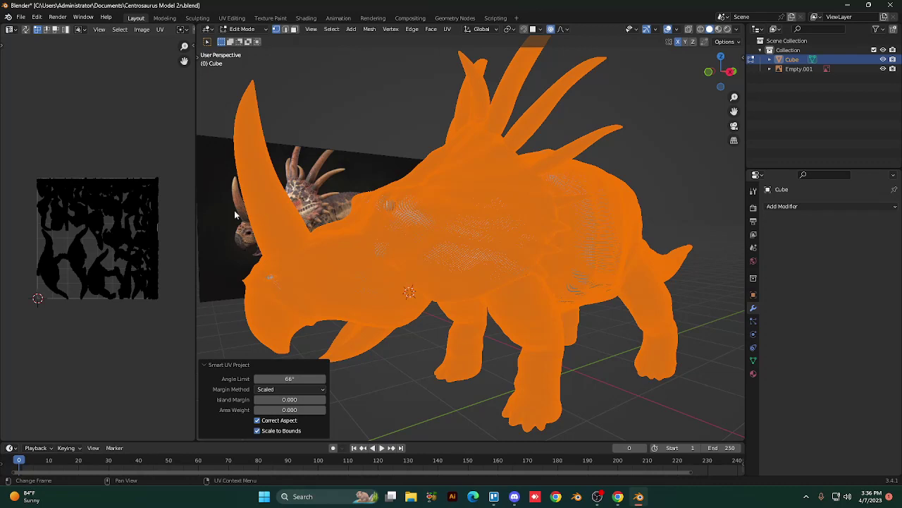
Step: Select all UV islands, inspect the unwrapped layout in the UV Editor and return to Object Mode
click(97, 218)
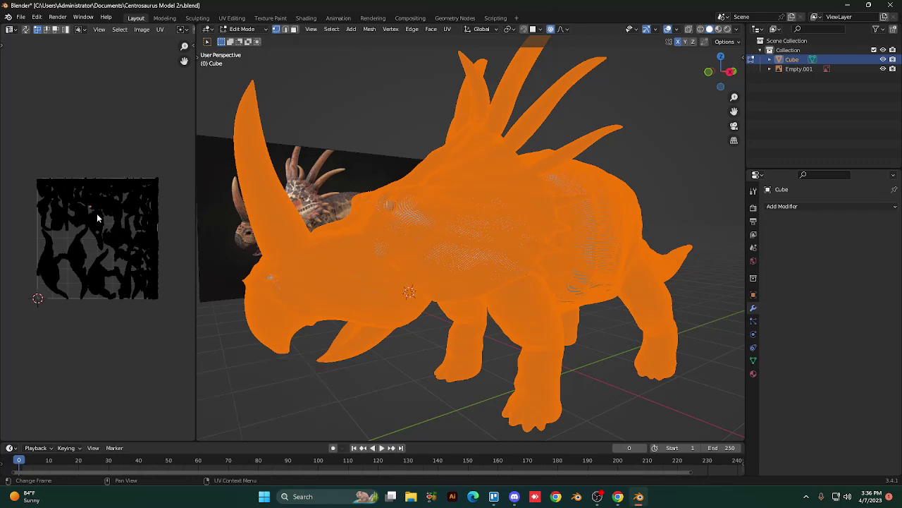
key(a)
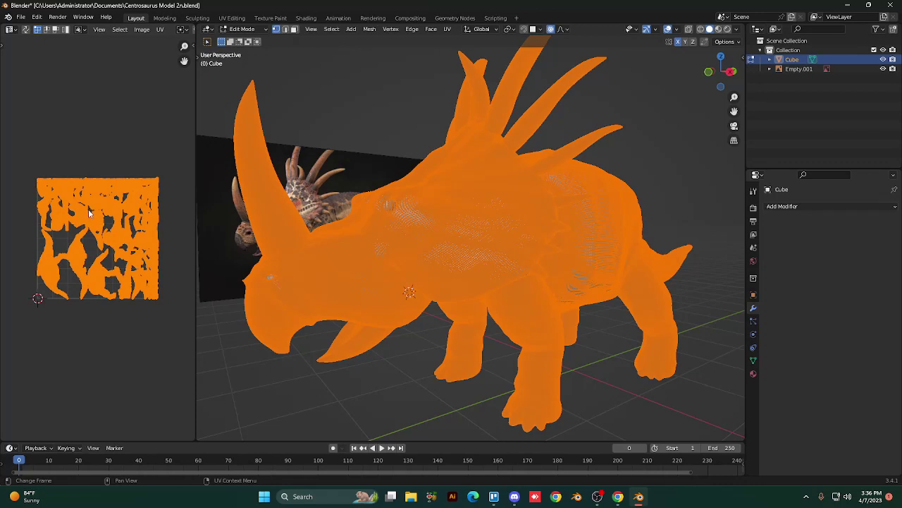
scroll(88, 210, up, 3)
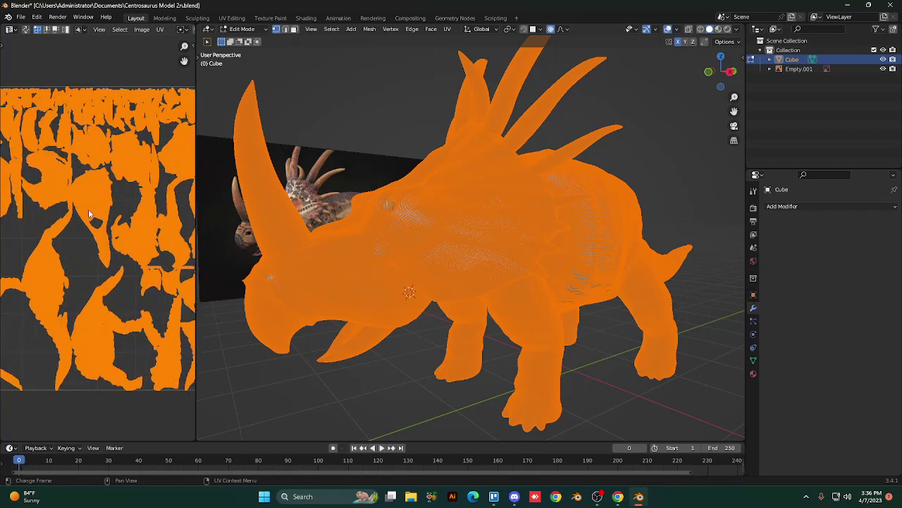
scroll(88, 208, down, 3)
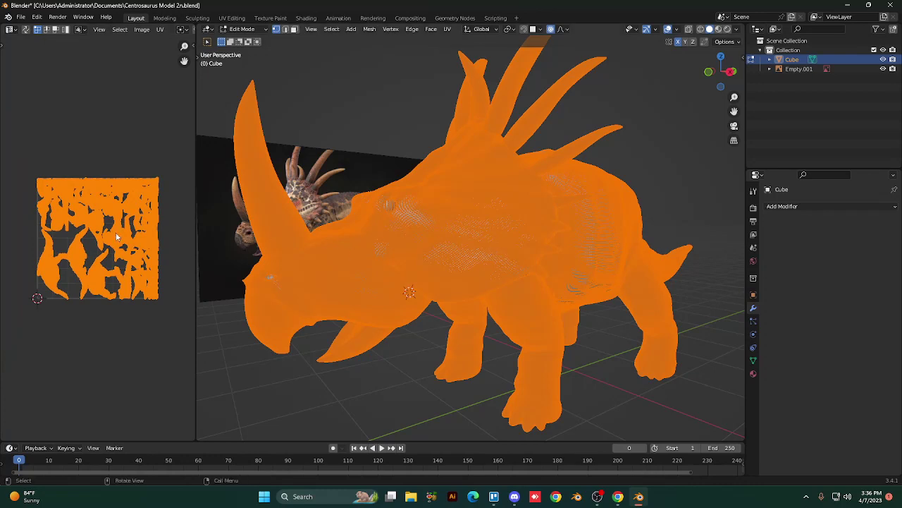
key(Tab)
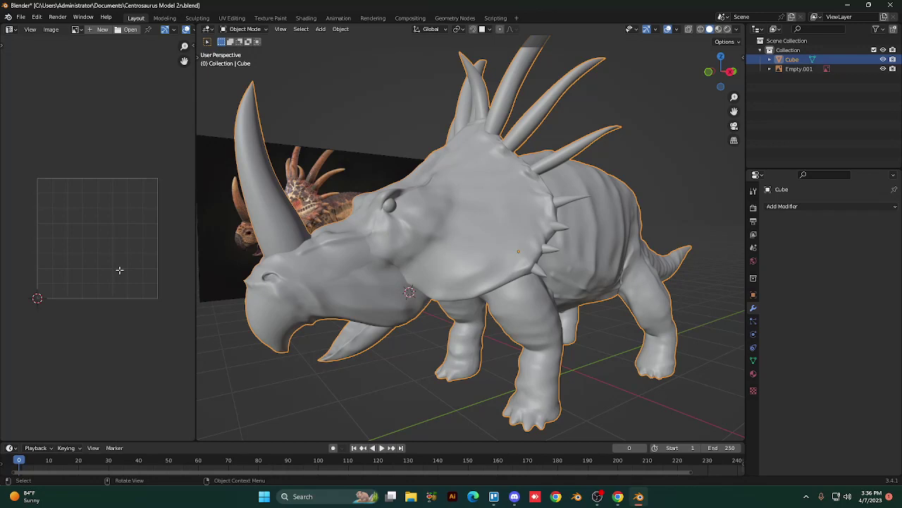
key(Tab)
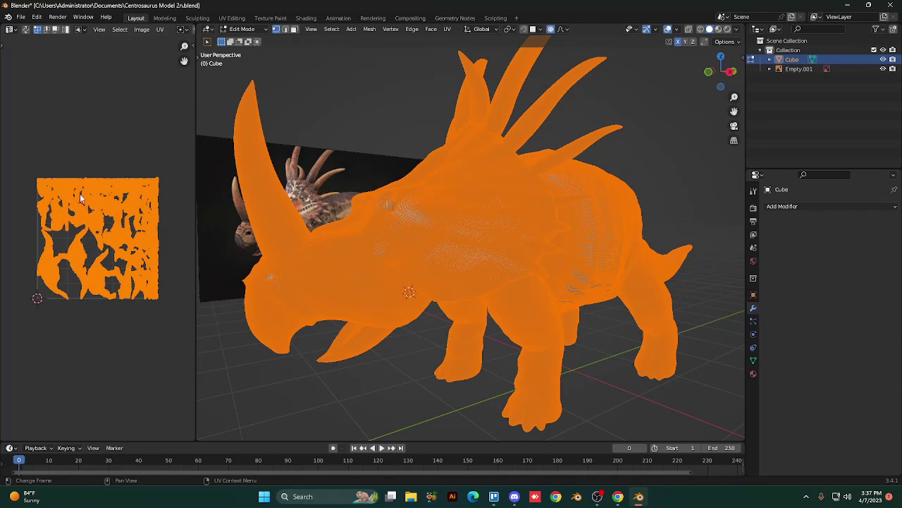
key(Tab)
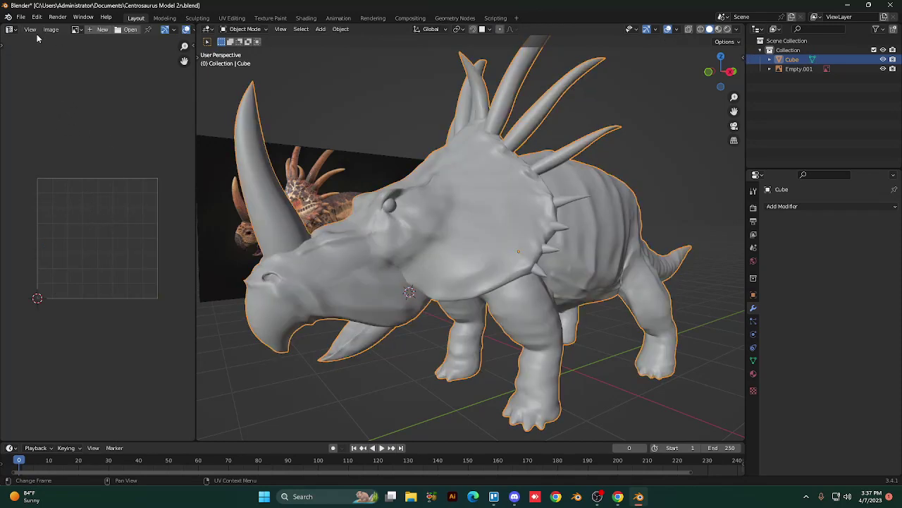
Step: Check the dinosaur's unwrapped UV layout in Edit Mode
key(Tab)
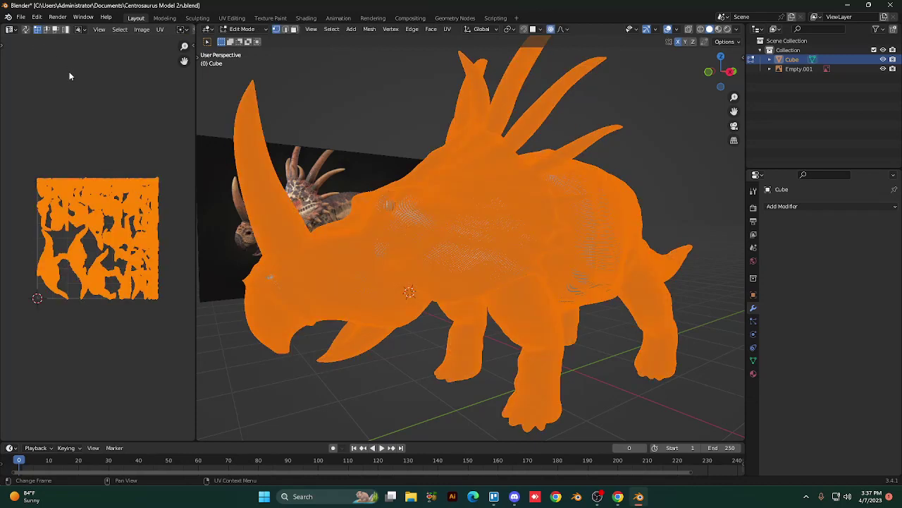
right_click(57, 73)
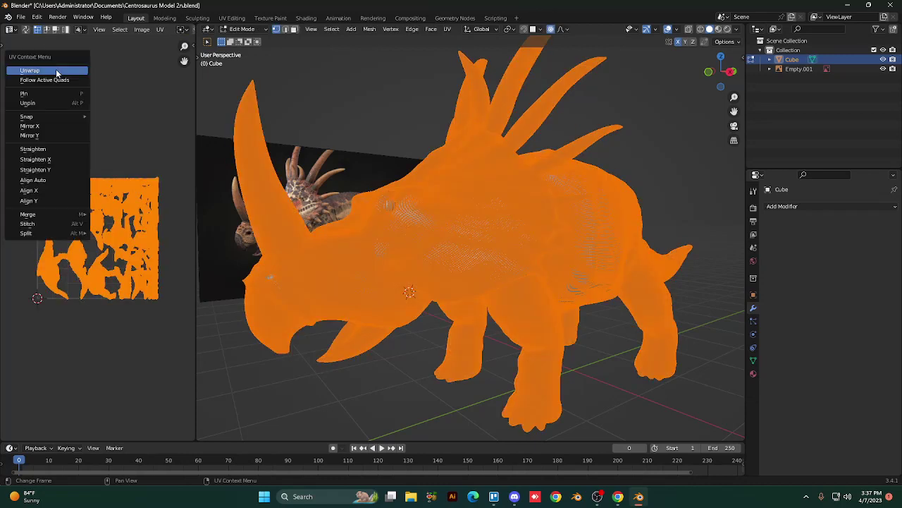
click(49, 79)
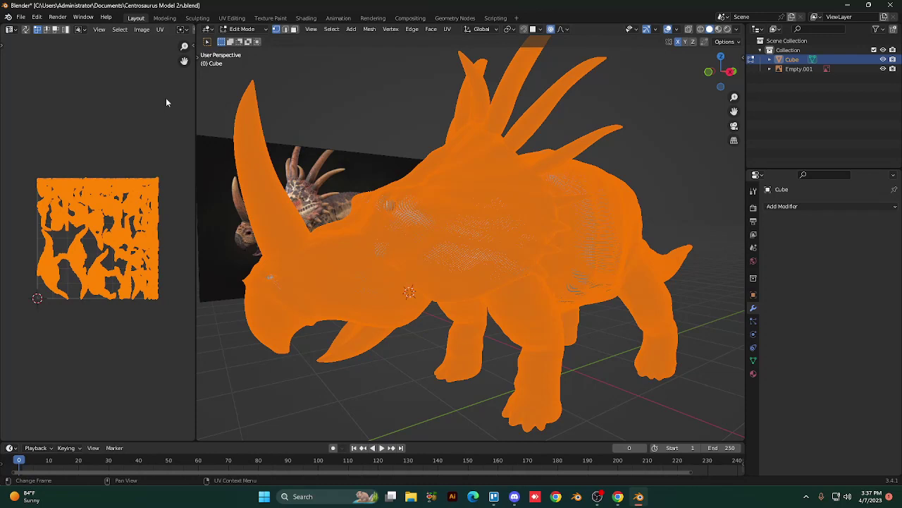
click(21, 16)
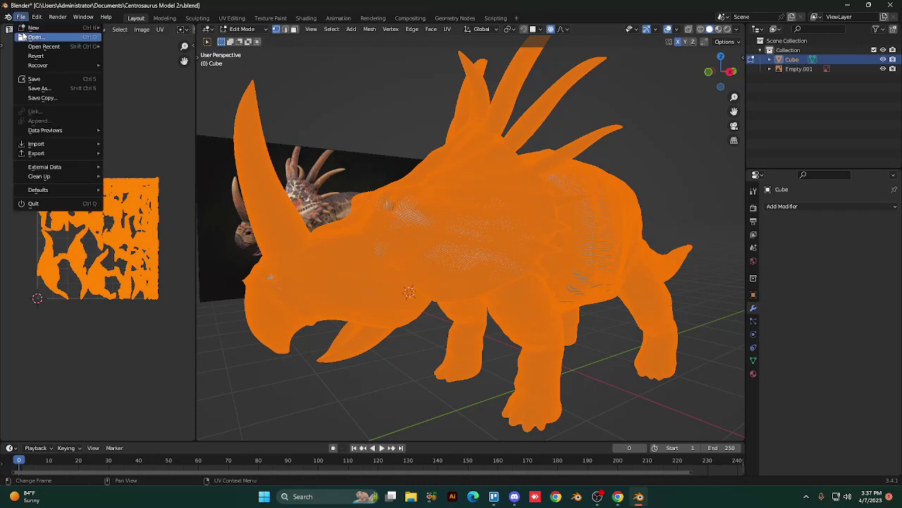
mouse_move(41, 15)
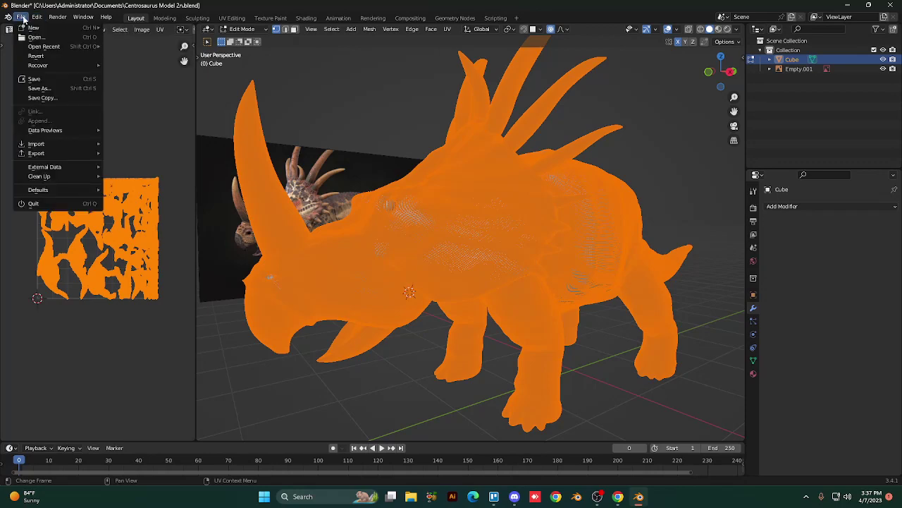
click(37, 89)
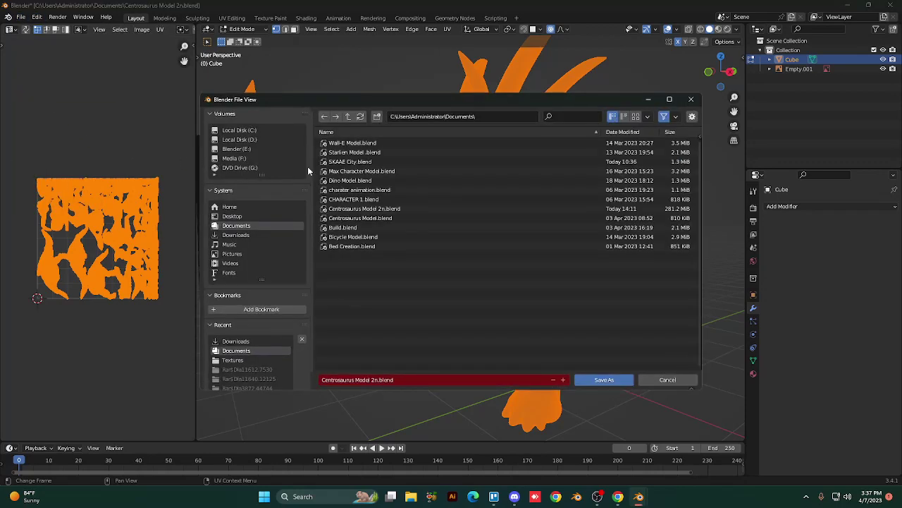
click(679, 381)
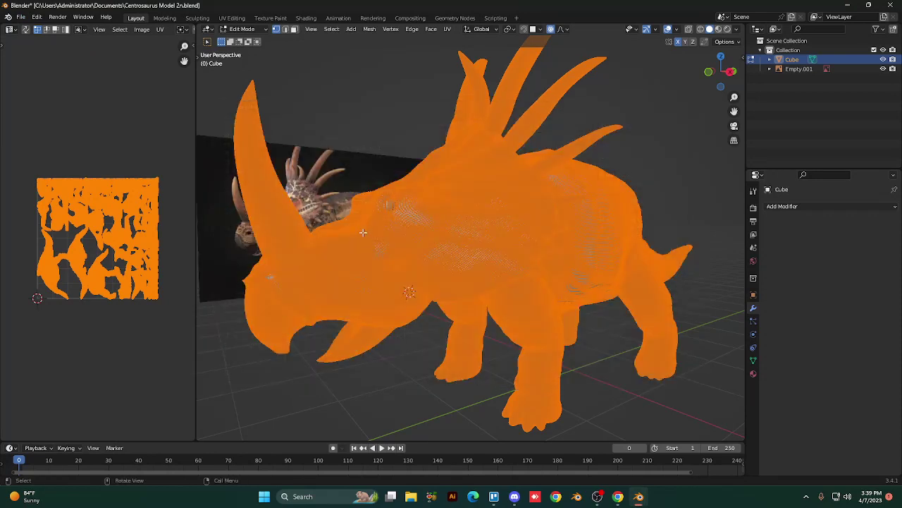
Step: Return to Object Mode and join the UV Editor area into the 3D Viewport so the viewport takes the full width
key(Tab)
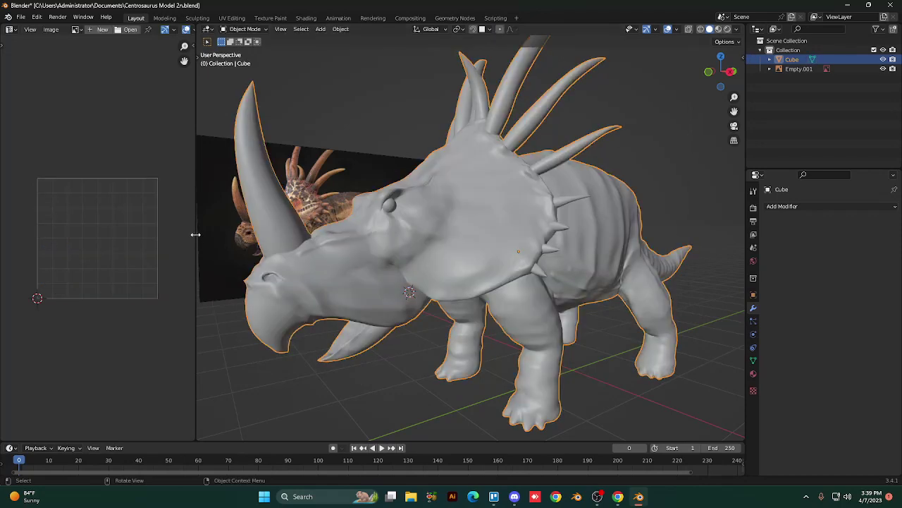
right_click(196, 236)
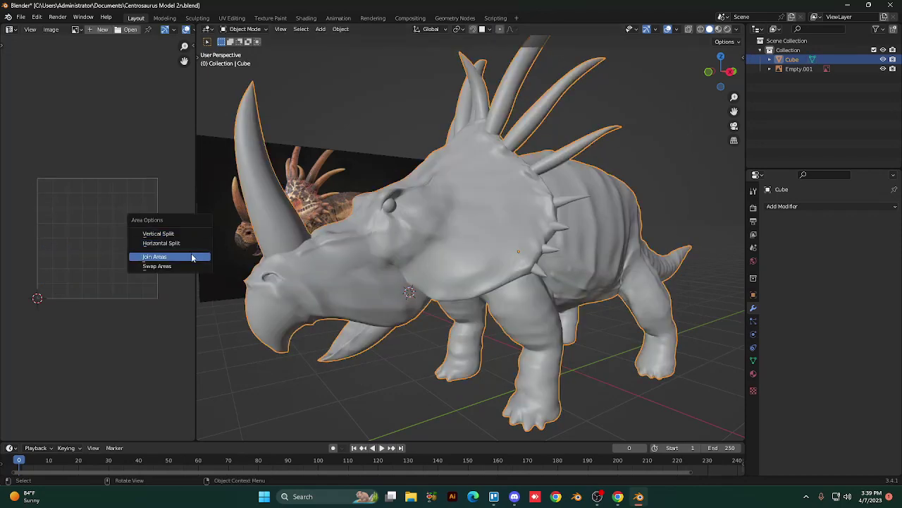
click(195, 257)
click(141, 257)
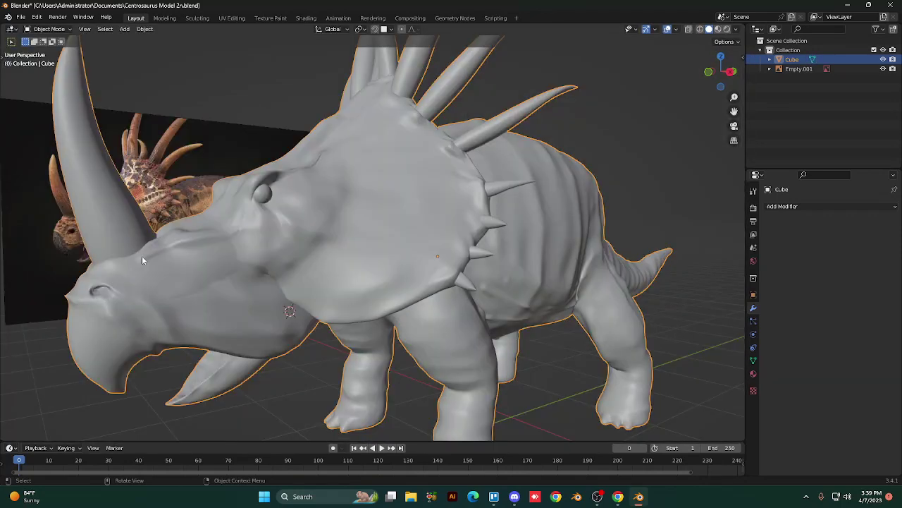
scroll(142, 255, down, 8)
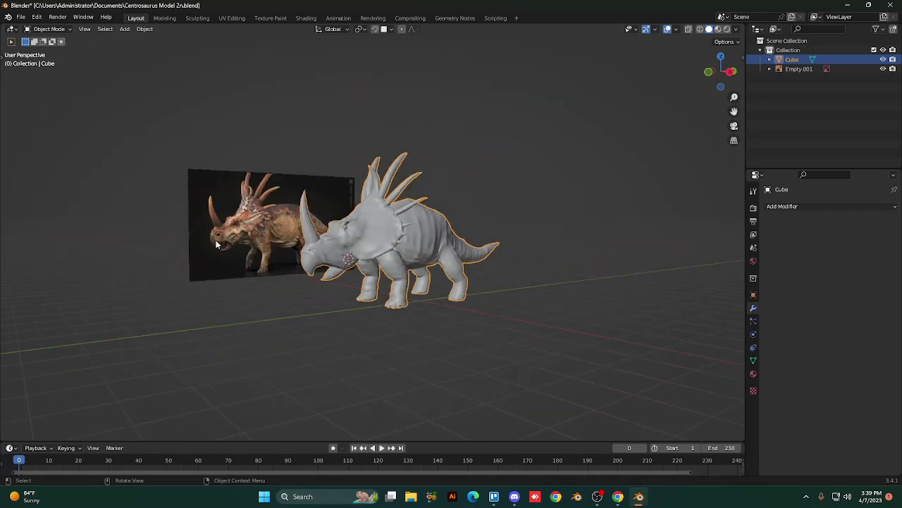
scroll(476, 223, up, 4)
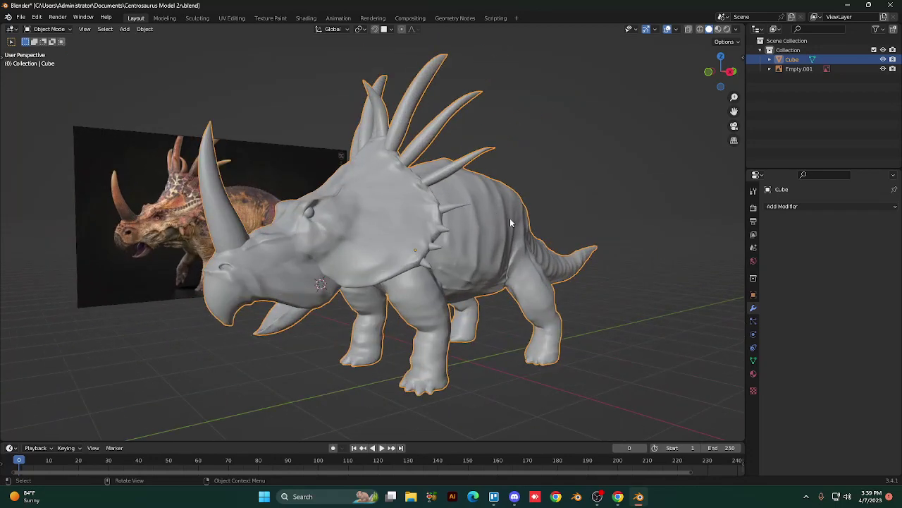
Step: Show the viewport in Rendered shading and assign an Image Texture to the Base Color of the dinosaur's material
click(729, 30)
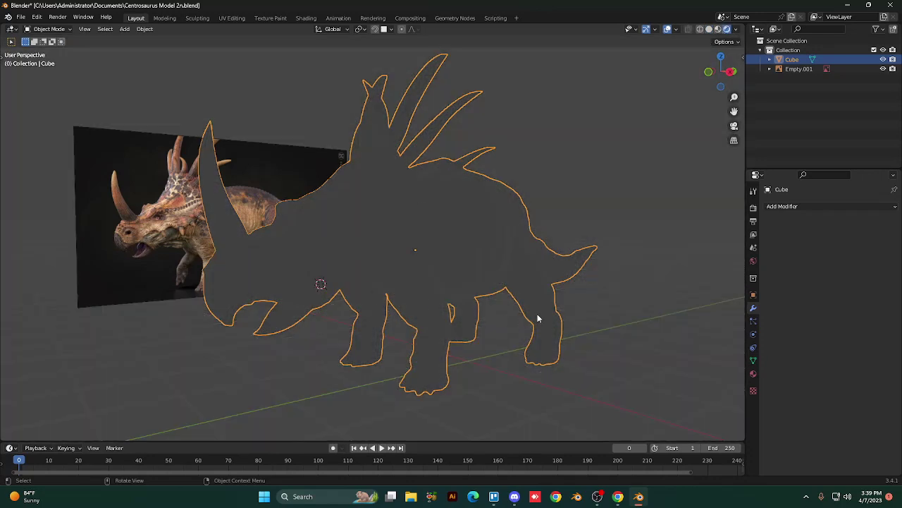
click(754, 376)
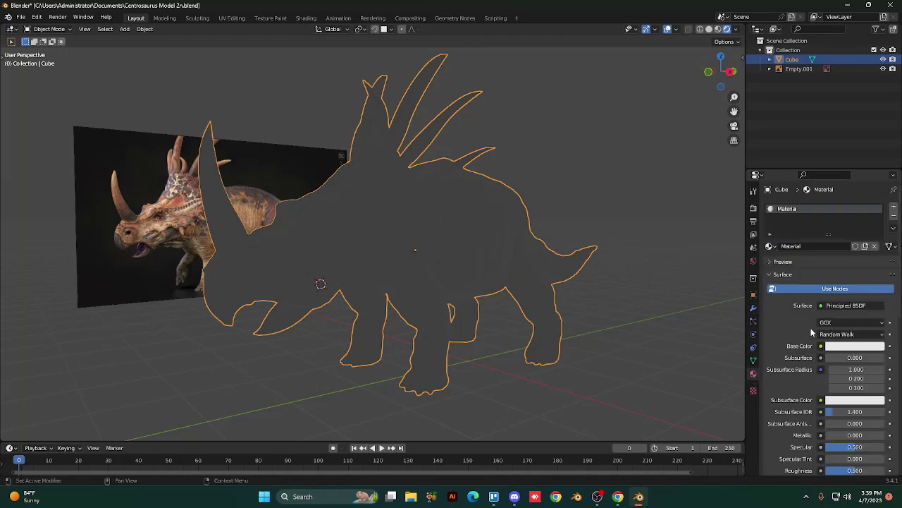
click(820, 346)
click(820, 346)
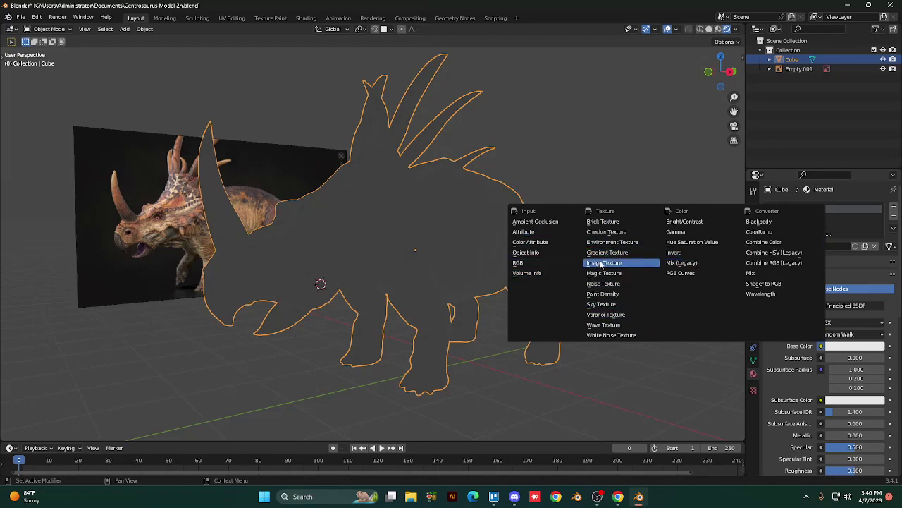
click(603, 263)
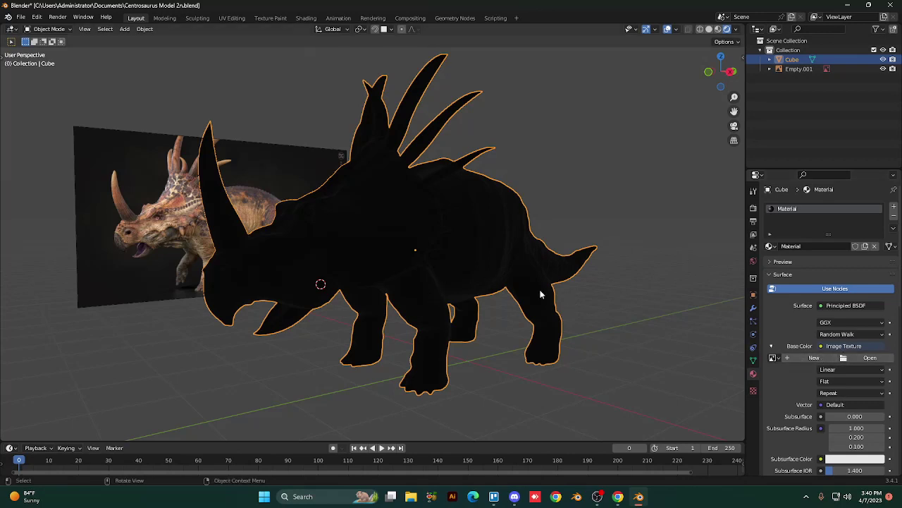
Step: Create a new blank image named dino tex for the Base Color, with Alpha disabled
click(790, 358)
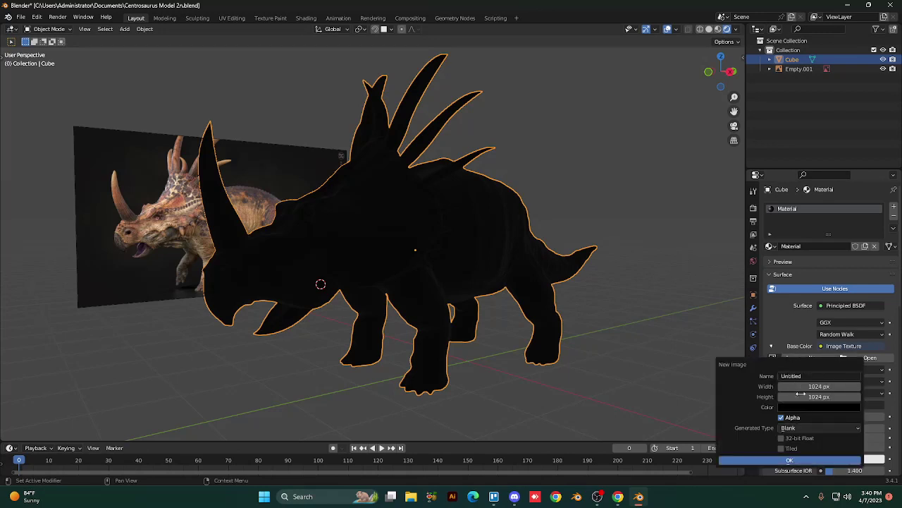
click(817, 376)
key(BackSpace)
key(BackSpace)
key(BackSpace)
key(BackSpace)
key(BackSpace)
key(BackSpace)
key(BackSpace)
key(BackSpace)
text(dino tex)
key(Return)
click(782, 416)
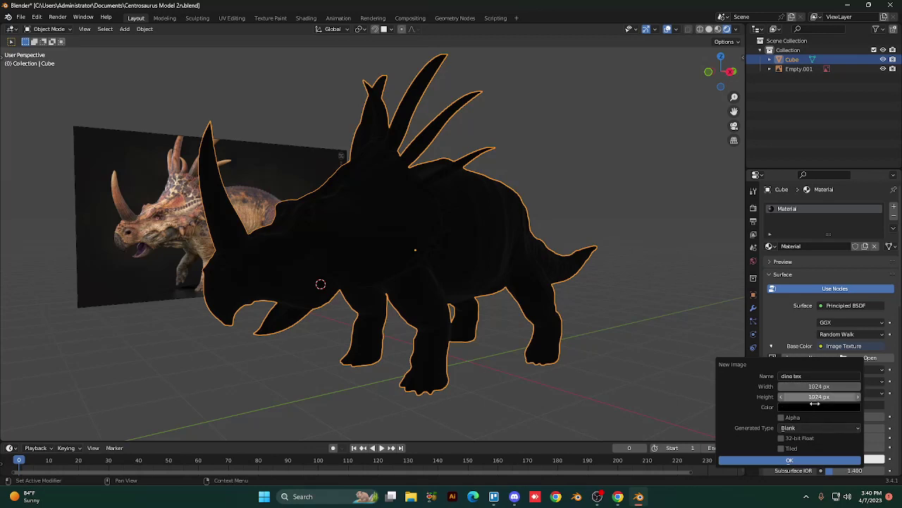
click(802, 463)
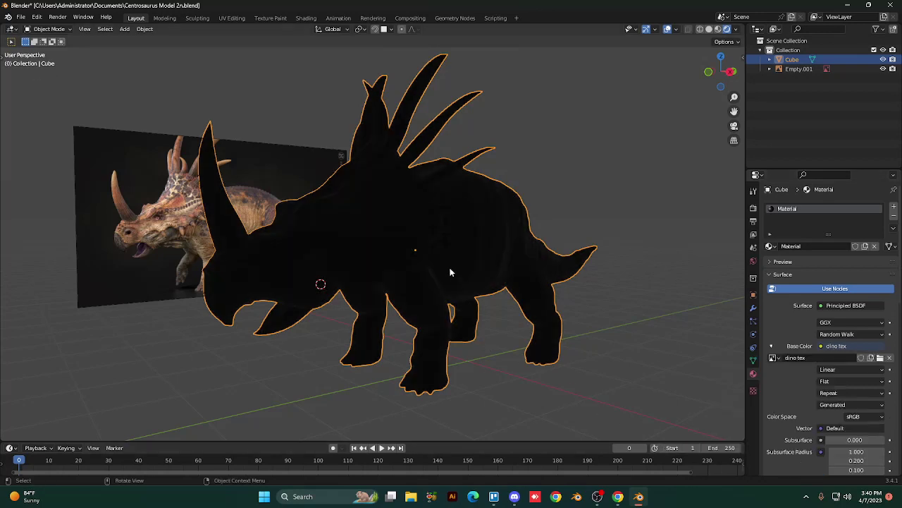
Step: In the Shading workspace, feed the Vector input of the dino tex node from a new UV Map node set to UVMap
middle_drag(451, 272, 451, 273)
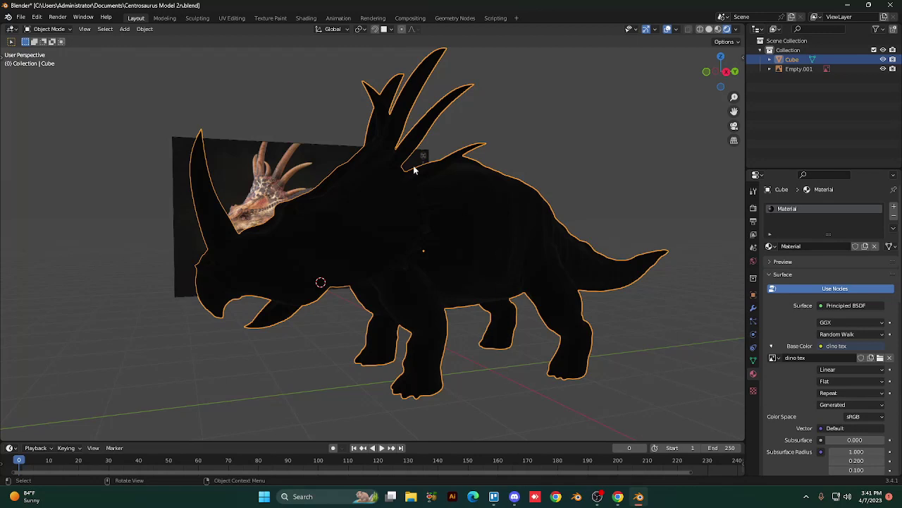
click(307, 18)
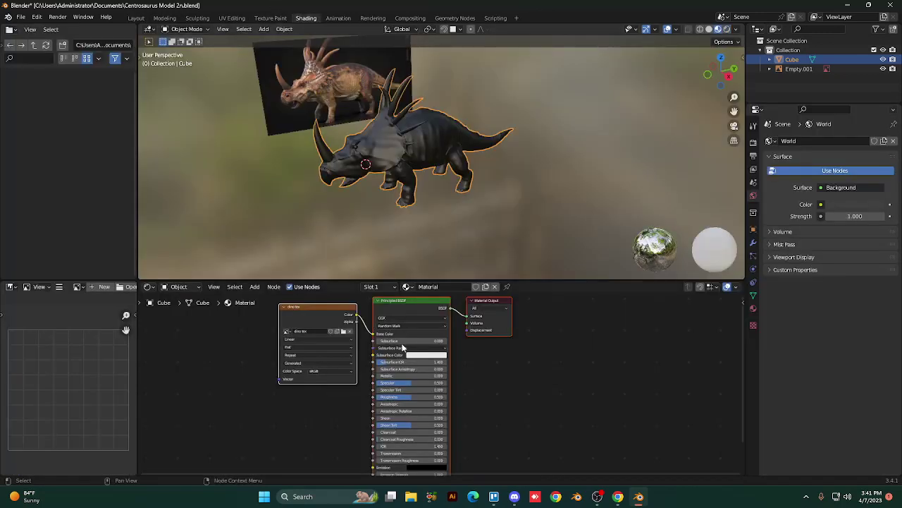
scroll(404, 346, up, 2)
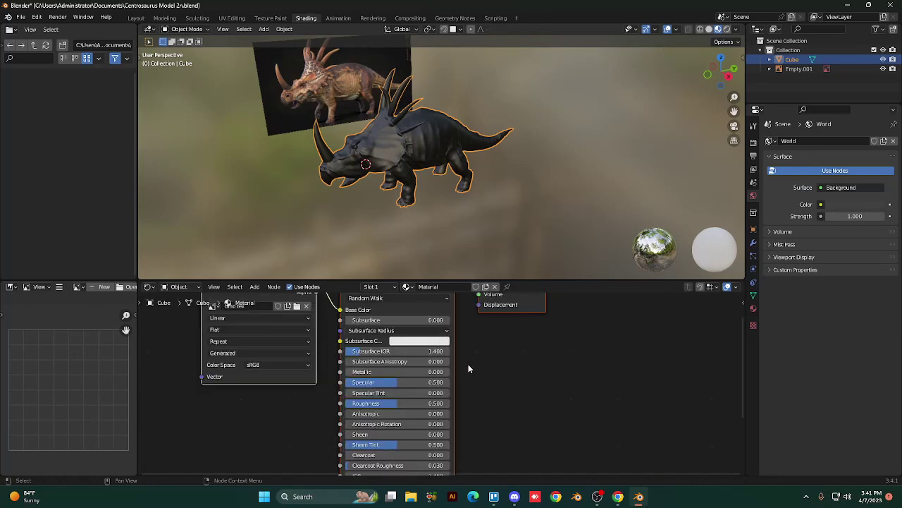
middle_drag(468, 363, 648, 413)
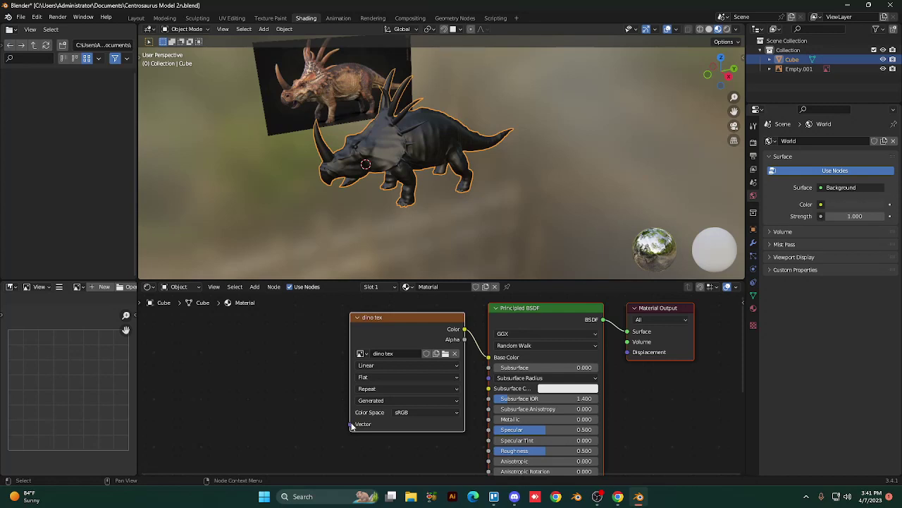
drag(350, 424, 320, 407)
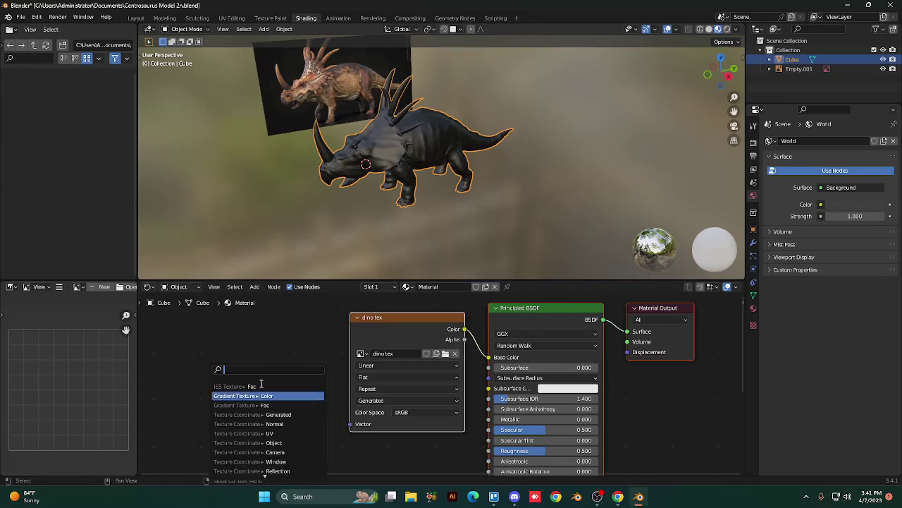
text(u)
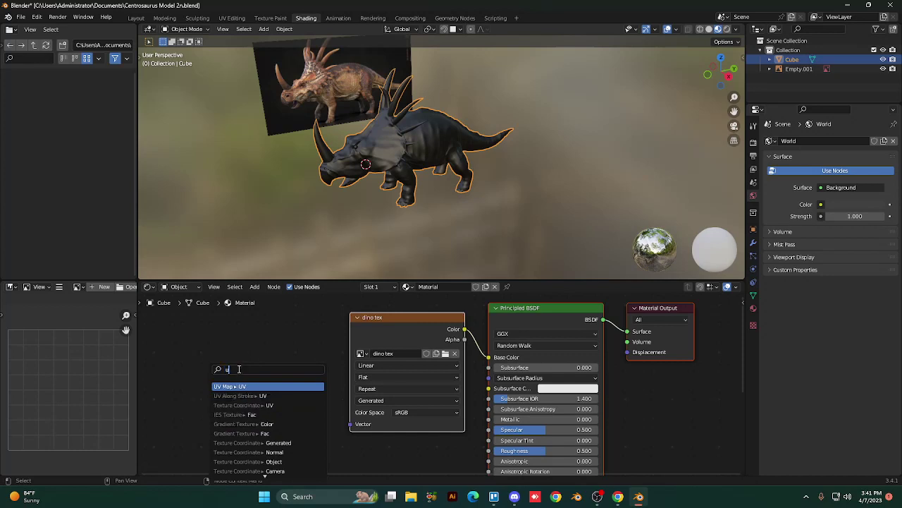
text(v)
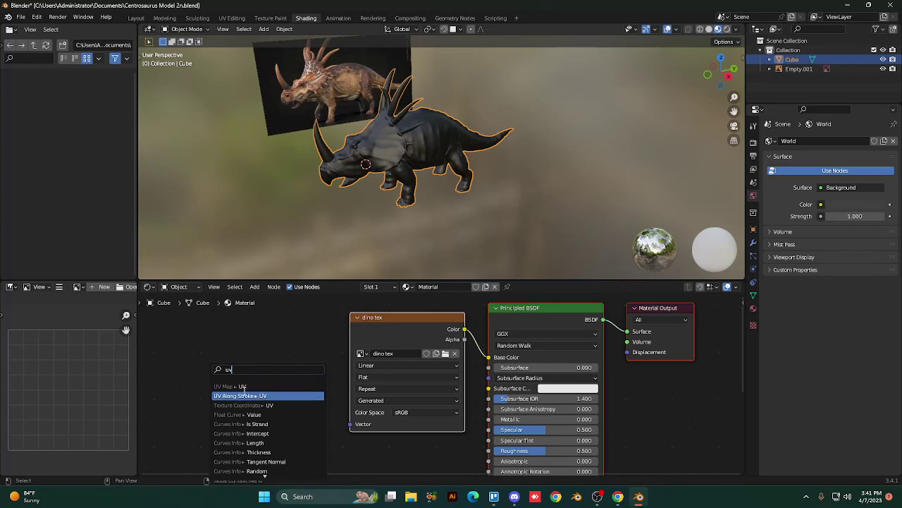
click(243, 386)
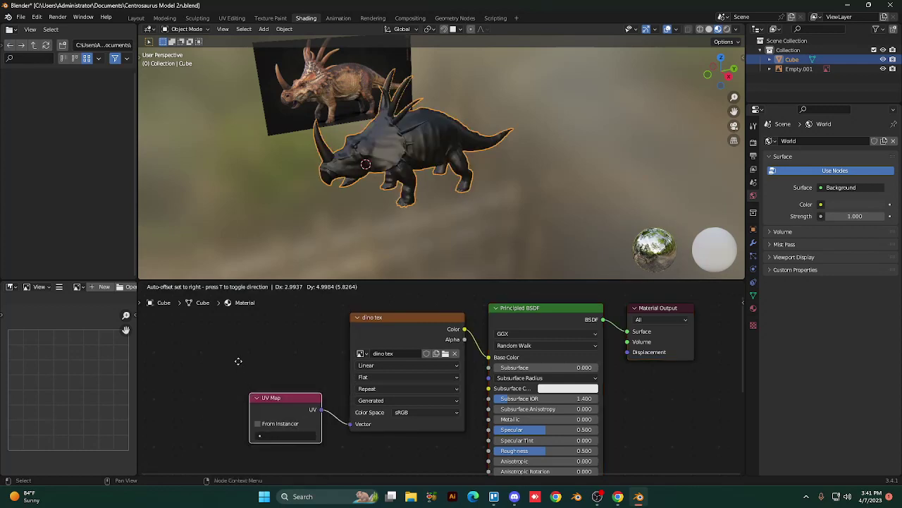
click(236, 358)
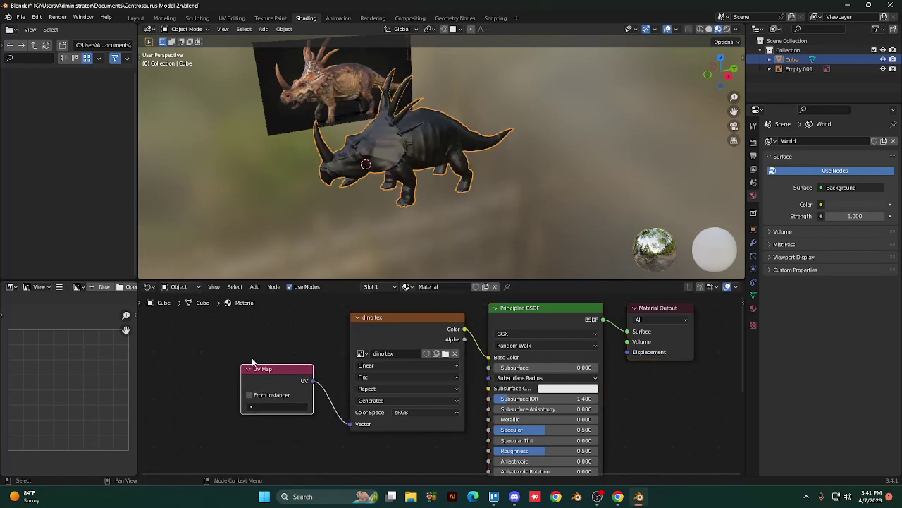
click(273, 407)
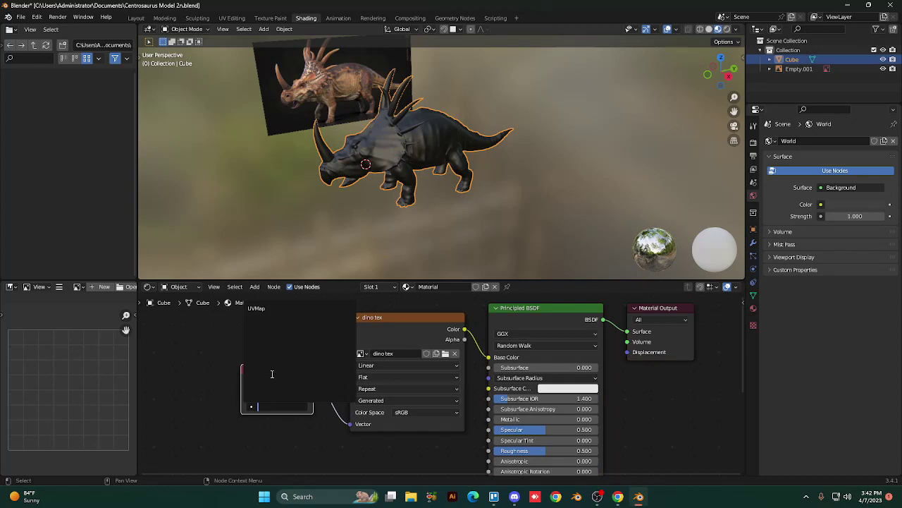
click(277, 309)
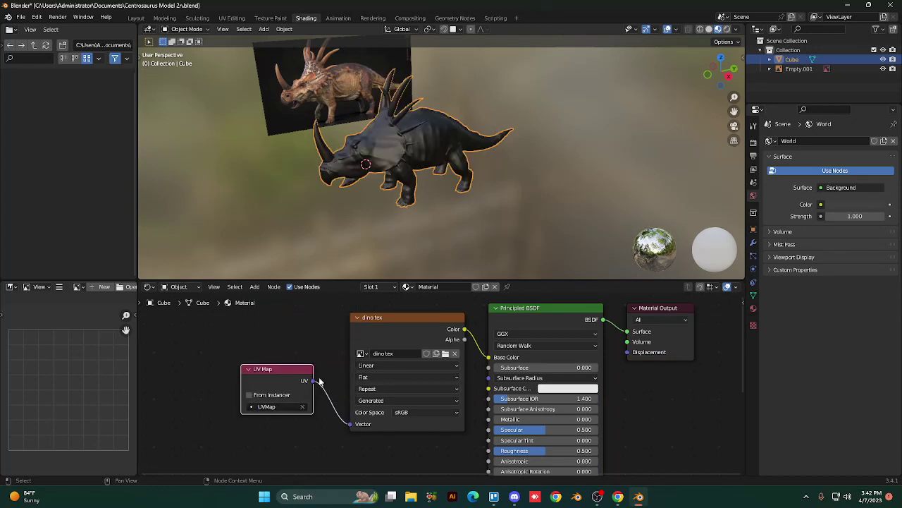
drag(320, 381, 314, 381)
Step: In the Texture Paint workspace, set the brush color to red and paint strokes along the dinosaur's flank and tail
click(272, 17)
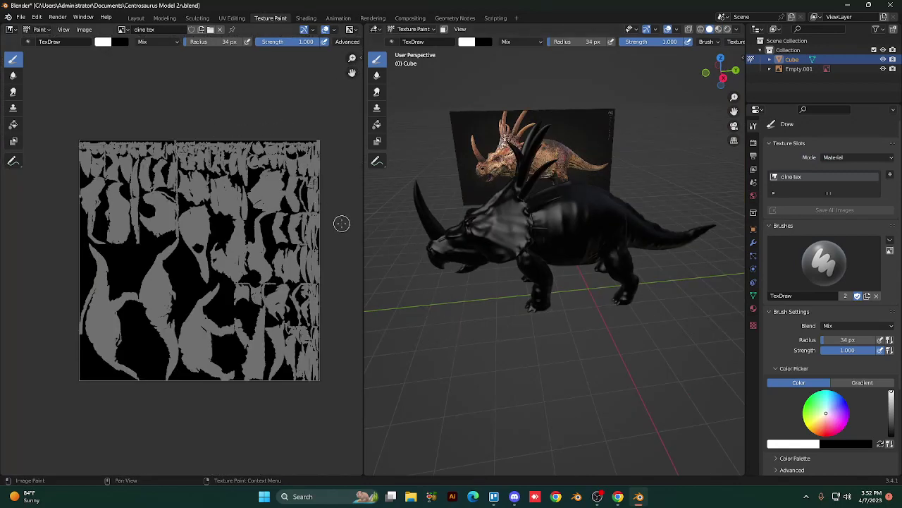
click(103, 44)
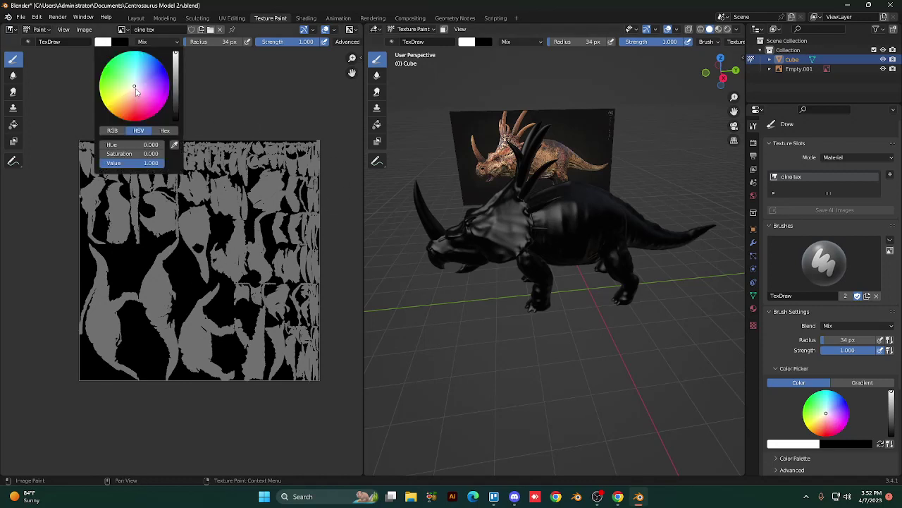
drag(128, 102, 128, 121)
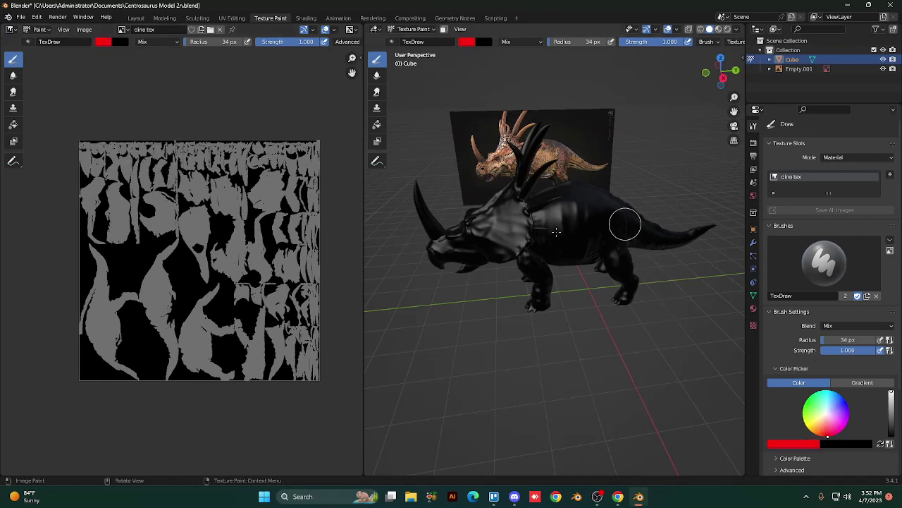
mouse_move(625, 224)
mouse_down()
mouse_move(569, 225)
mouse_move(638, 210)
mouse_move(561, 225)
mouse_move(623, 218)
mouse_move(694, 233)
mouse_up()
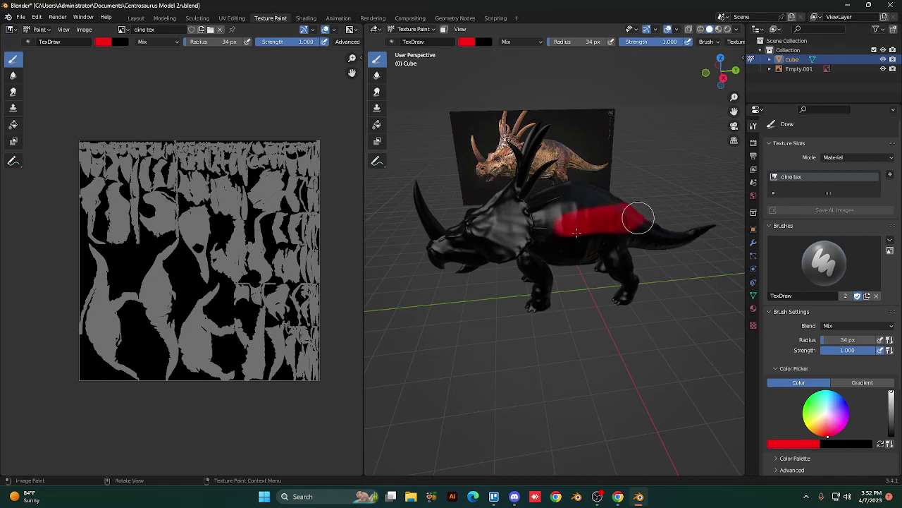
drag(638, 218, 676, 227)
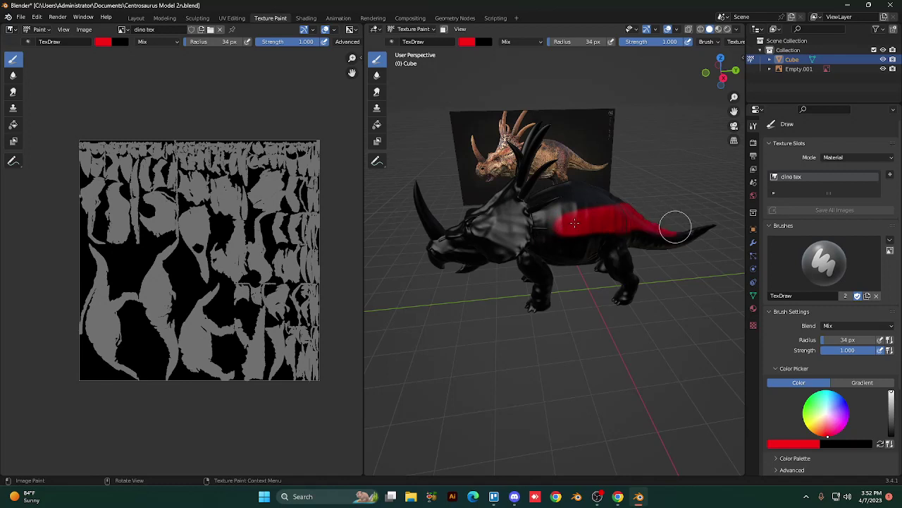
Step: Extend the red paint over the dinosaur's back, belly and tail, and undo all the red test strokes
mouse_move(675, 227)
mouse_down()
mouse_move(590, 209)
mouse_move(599, 223)
mouse_move(588, 226)
mouse_move(584, 201)
mouse_move(586, 232)
mouse_move(583, 202)
mouse_move(570, 244)
mouse_move(568, 188)
mouse_move(600, 207)
mouse_move(609, 230)
mouse_move(576, 252)
mouse_move(596, 241)
mouse_move(605, 204)
mouse_move(576, 198)
mouse_move(686, 242)
mouse_move(663, 252)
mouse_up()
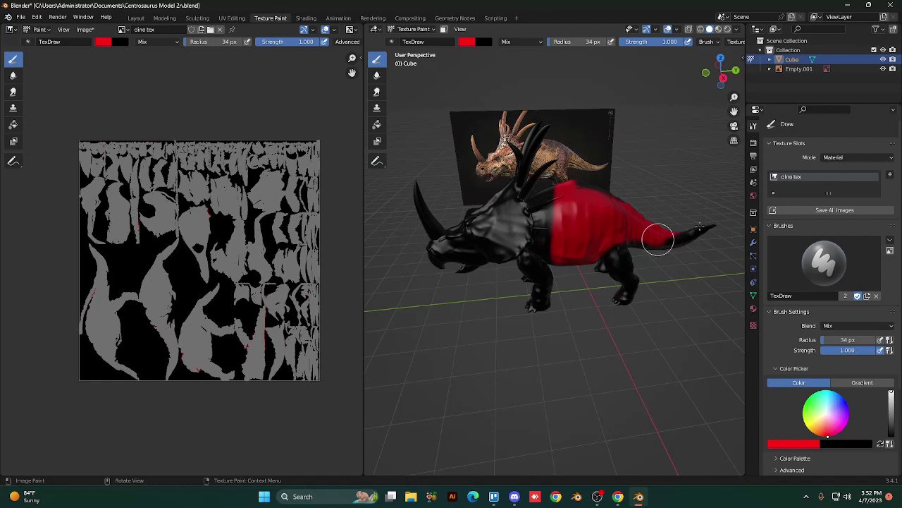
mouse_move(630, 244)
mouse_down()
mouse_move(685, 242)
mouse_move(621, 246)
mouse_move(630, 235)
mouse_up()
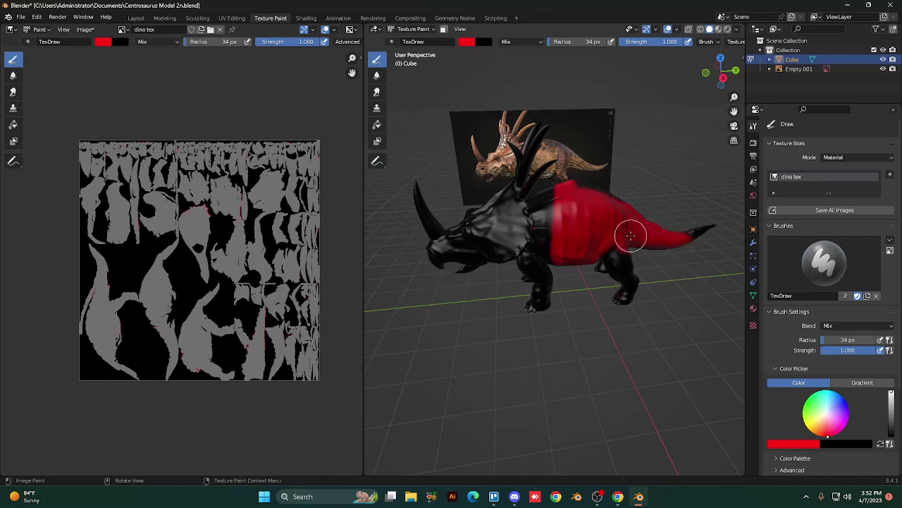
key(ctrl+z)
key(ctrl+z)
key(ctrl+z)
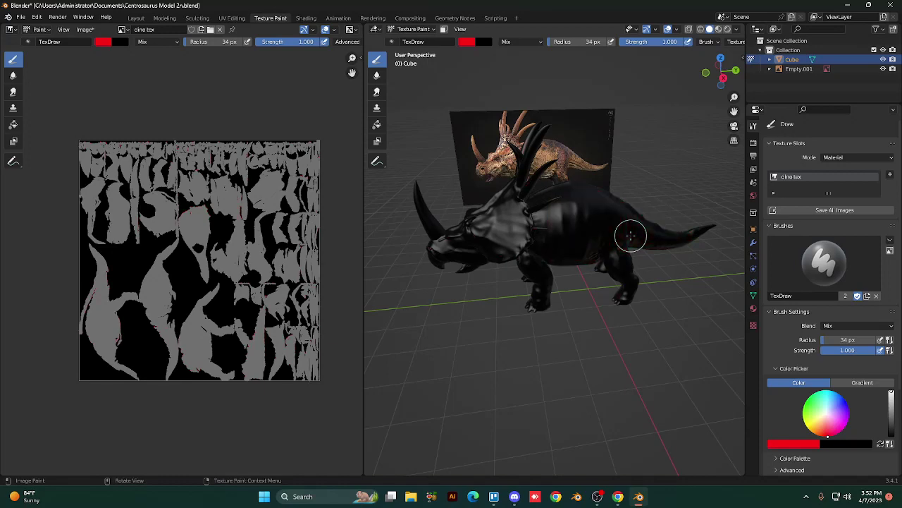
Step: Look straight down on the dinosaur's back in top view and set the brush radius to 18 px
mouse_move(630, 235)
middle_down()
mouse_move(621, 233)
mouse_move(630, 235)
middle_up()
scroll(630, 235, up, 4)
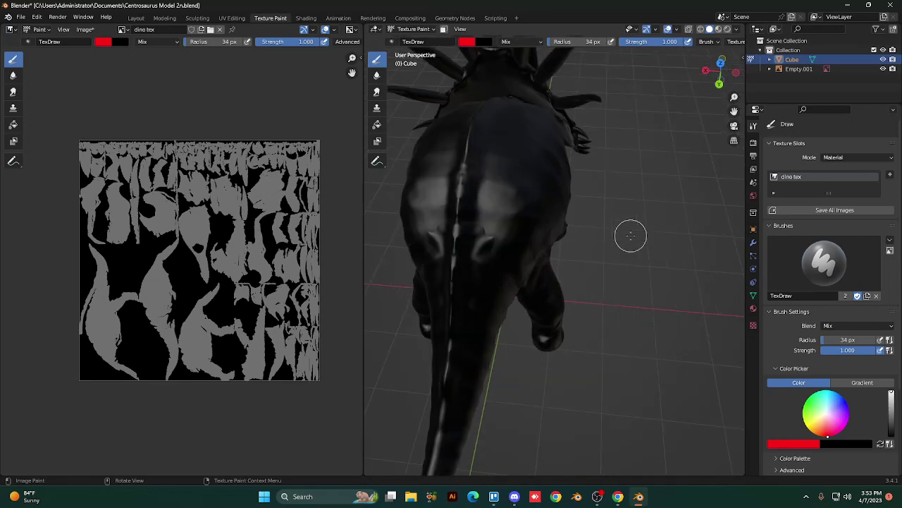
ctrl+scroll(630, 235, up, 2)
ctrl+scroll(630, 236, up, 1)
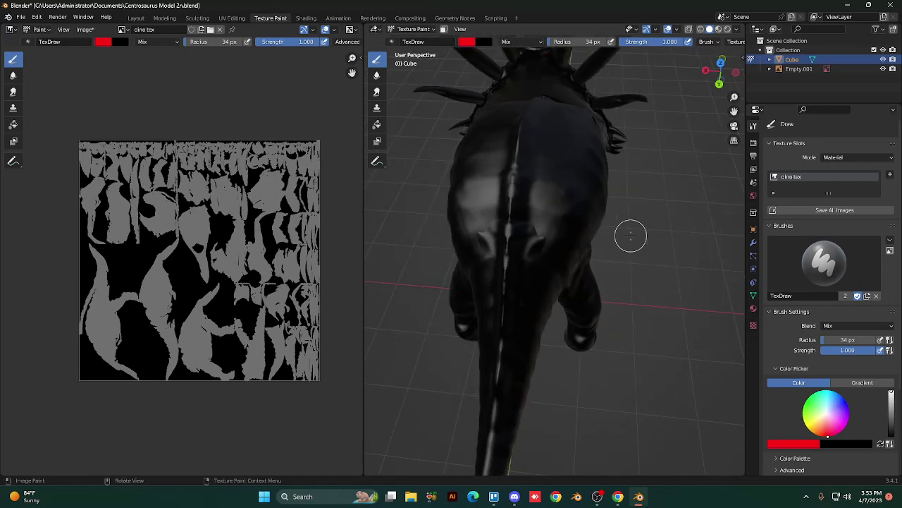
ctrl+alt+scroll(631, 236, down, 2)
ctrl+alt+scroll(630, 235, down, 3)
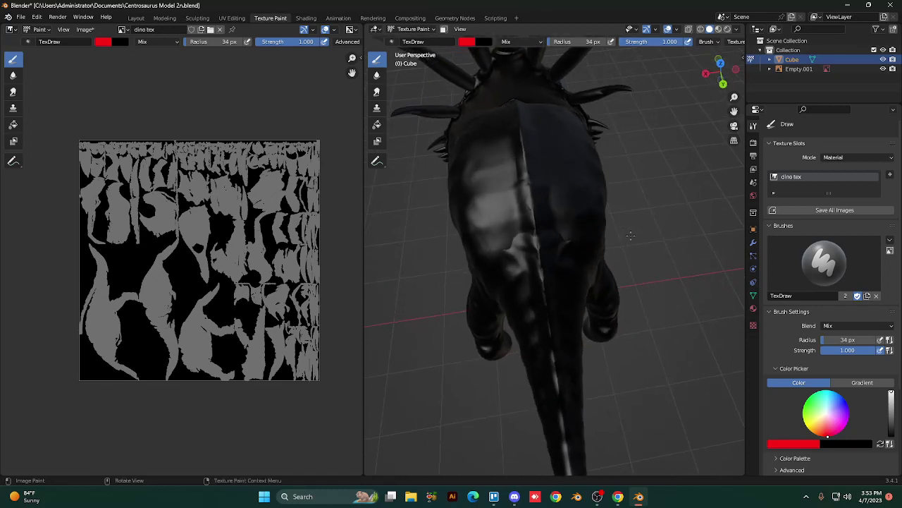
ctrl+alt+scroll(631, 236, down, 3)
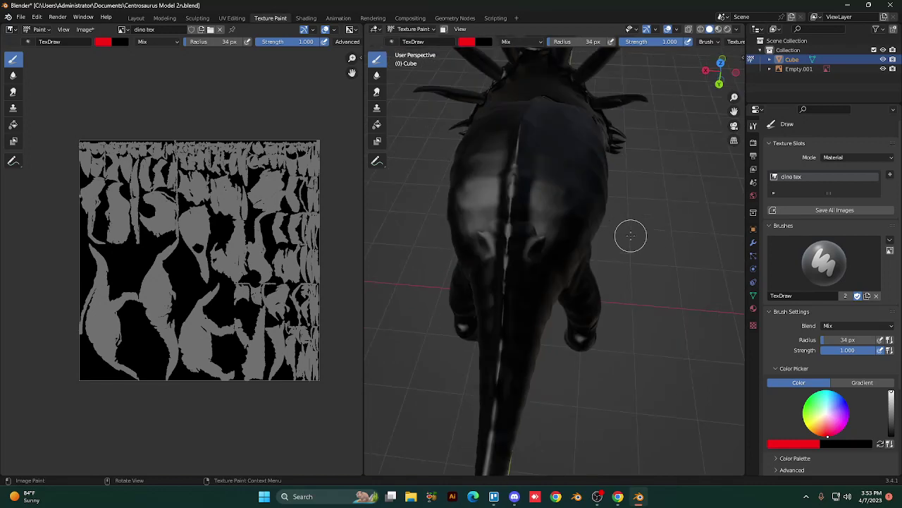
ctrl+alt+scroll(630, 236, down, 6)
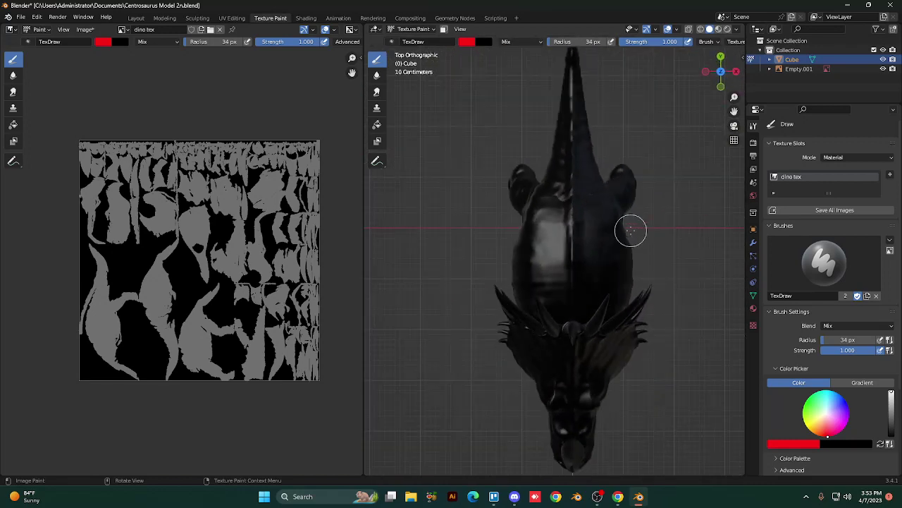
shift+middle_drag(631, 235, 604, 285)
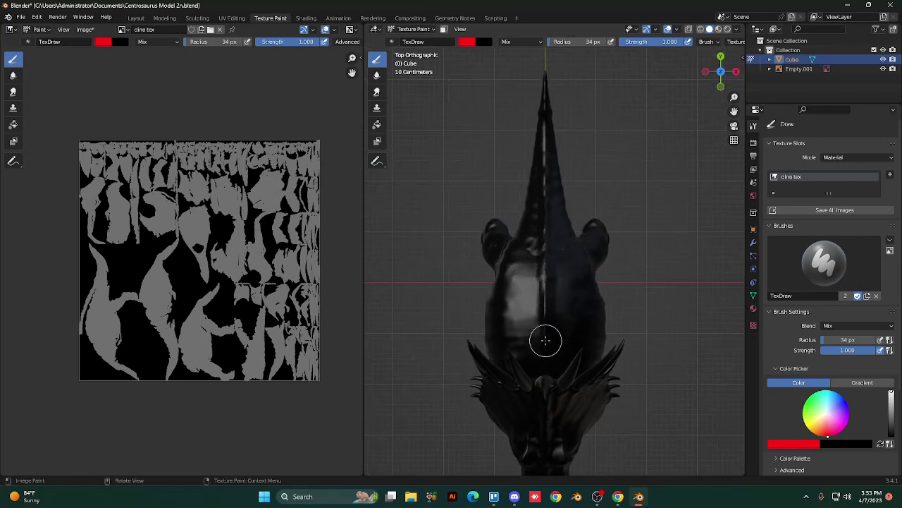
key(f)
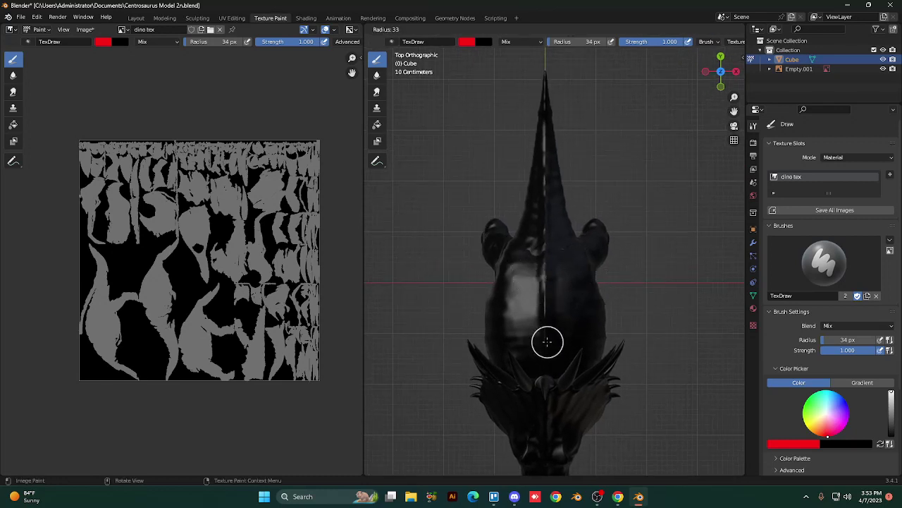
click(540, 344)
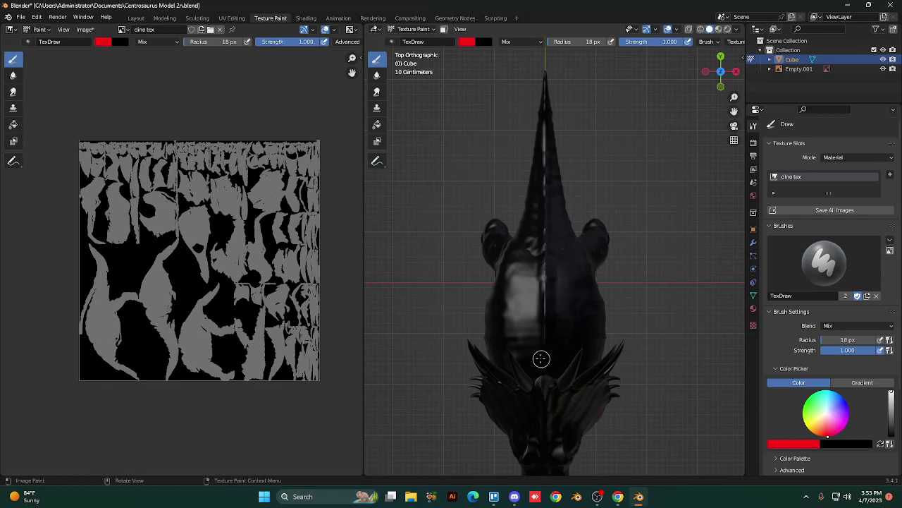
Step: Paint a red stripe along the spine from behind the head frill over the back and onto the tail
scroll(541, 359, up, 5)
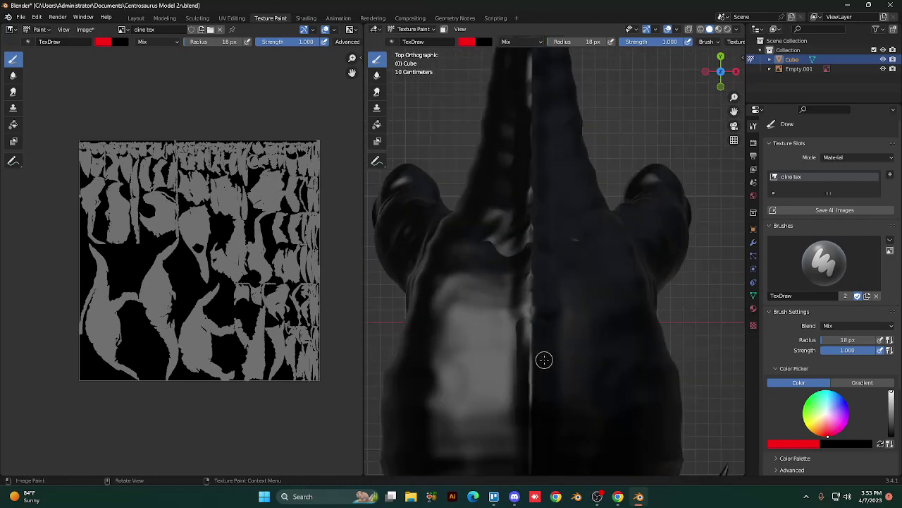
key(shift)
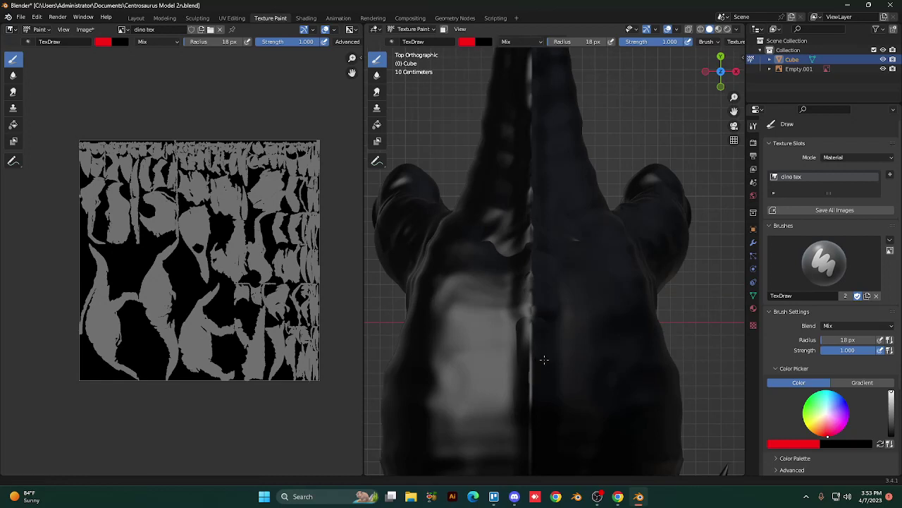
shift+middle_drag(544, 360, 546, 204)
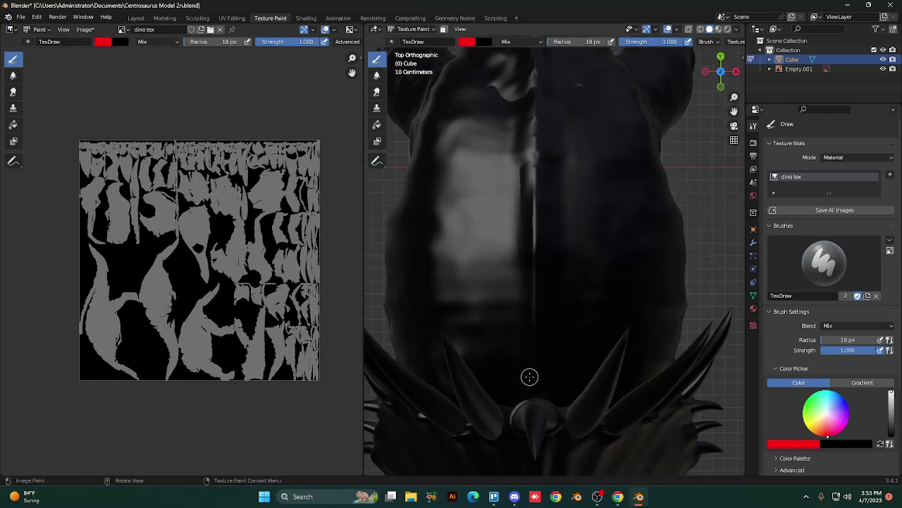
drag(536, 368, 536, 130)
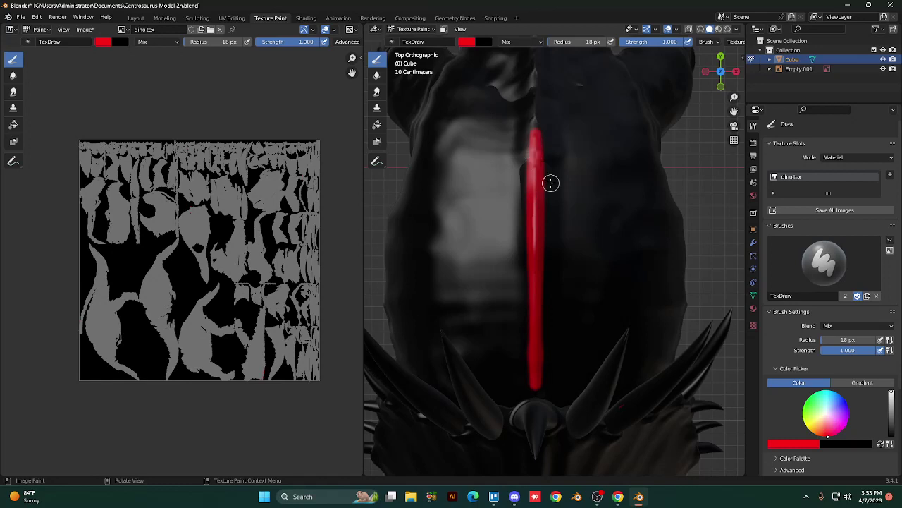
shift+scroll(544, 185, up, 6)
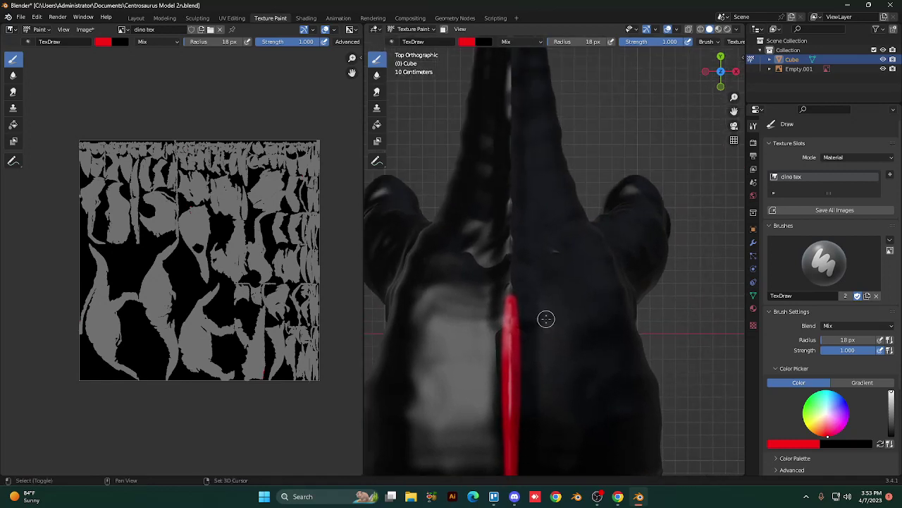
shift+middle_drag(546, 318, 569, 400)
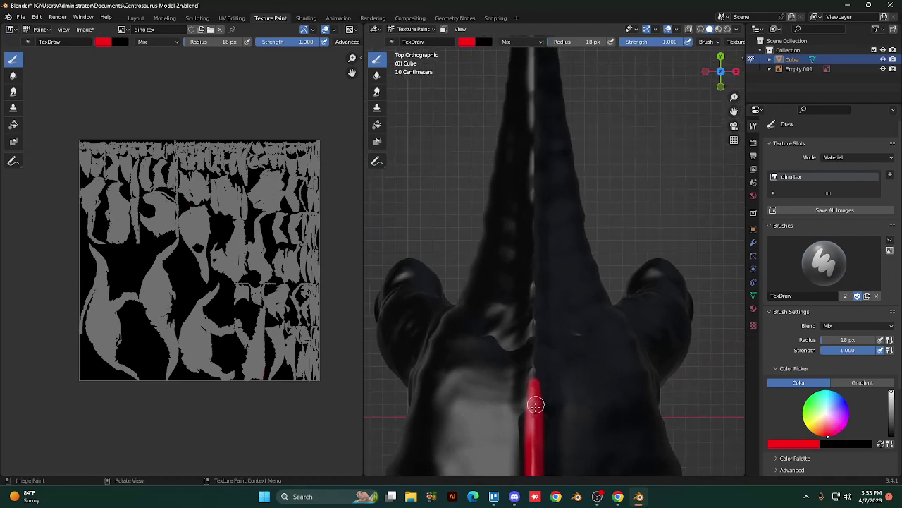
drag(533, 370, 535, 102)
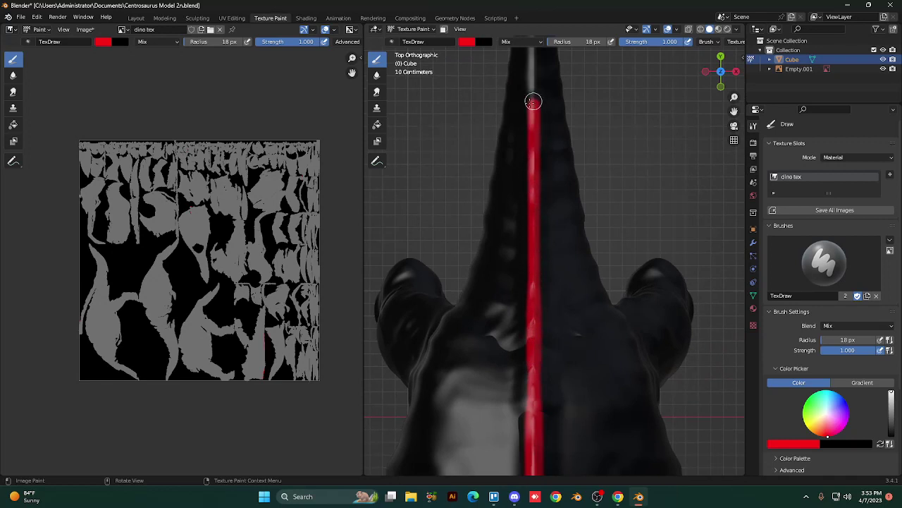
Step: Set the brush radius to 12 px and continue the red stripe along the narrowing part of the tail
shift+middle_drag(517, 218, 518, 338)
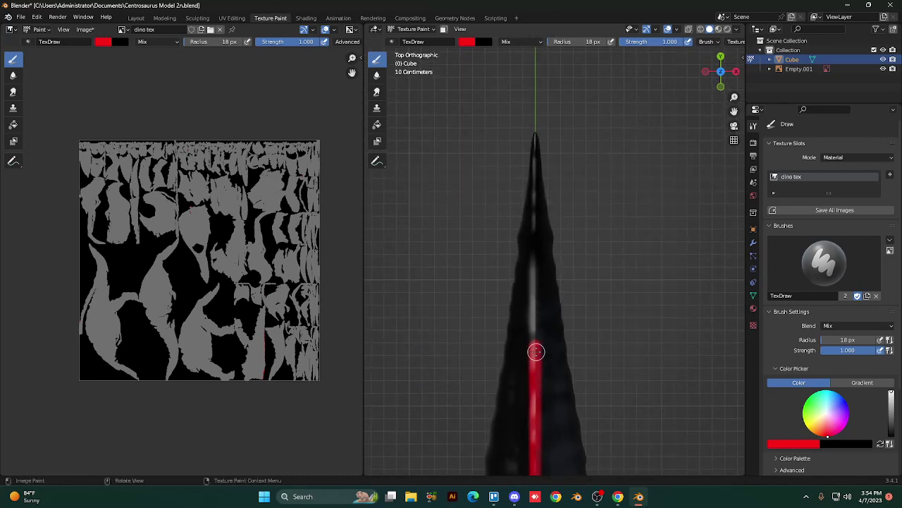
key(f)
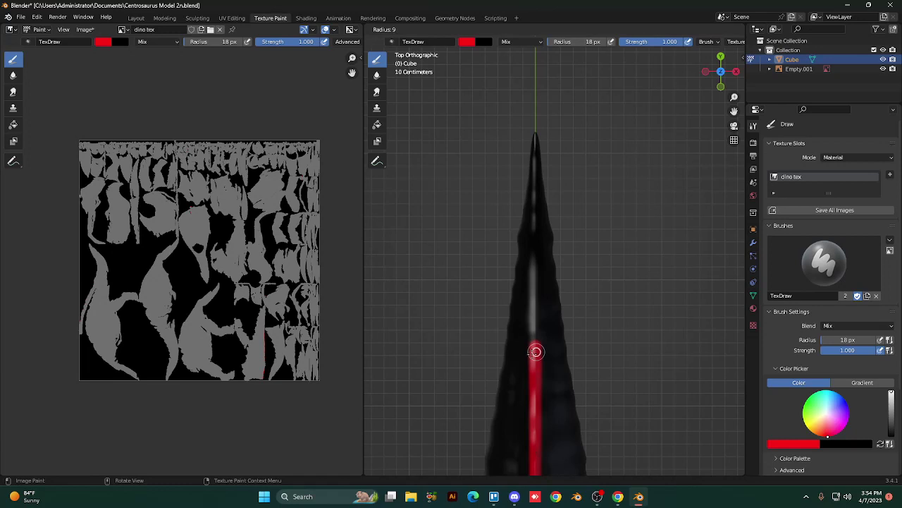
click(536, 352)
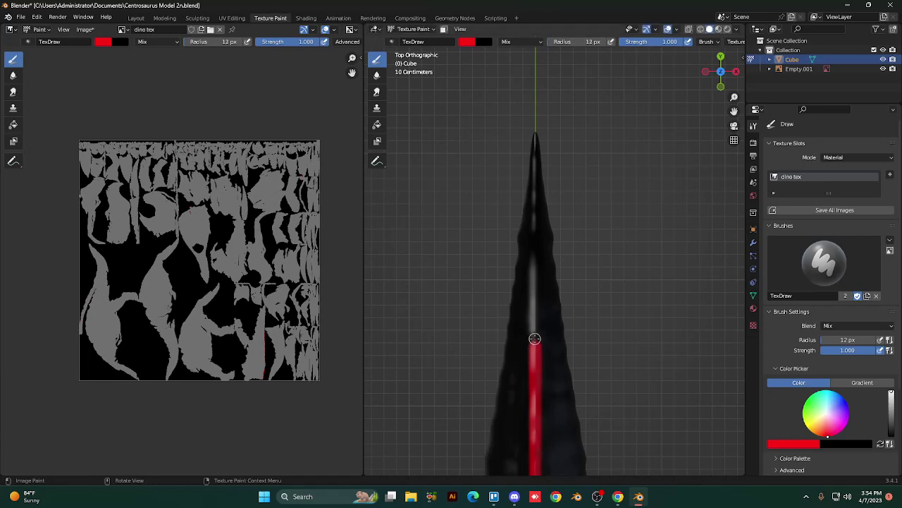
drag(535, 339, 536, 251)
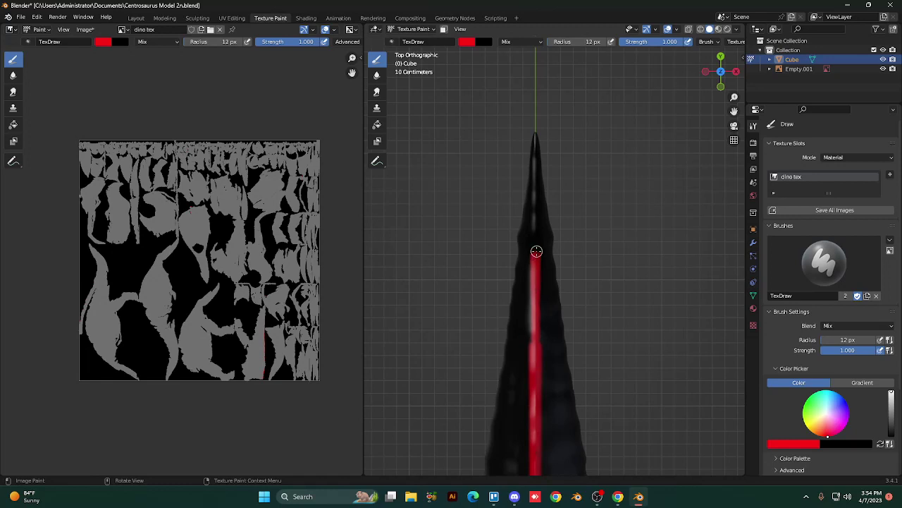
Step: Set the brush radius to 5 px and paint the red stripe out to the tip of the tail
key(f)
click(536, 252)
drag(534, 240, 539, 101)
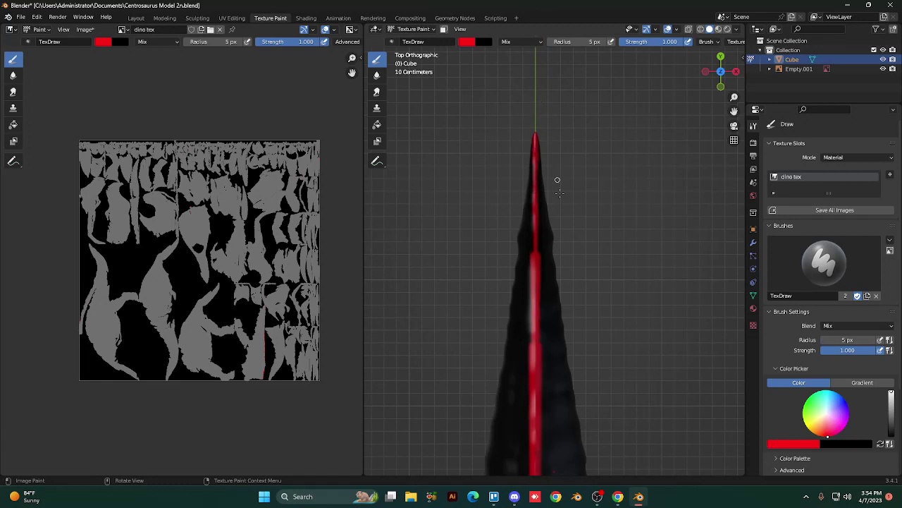
scroll(555, 281, down, 2)
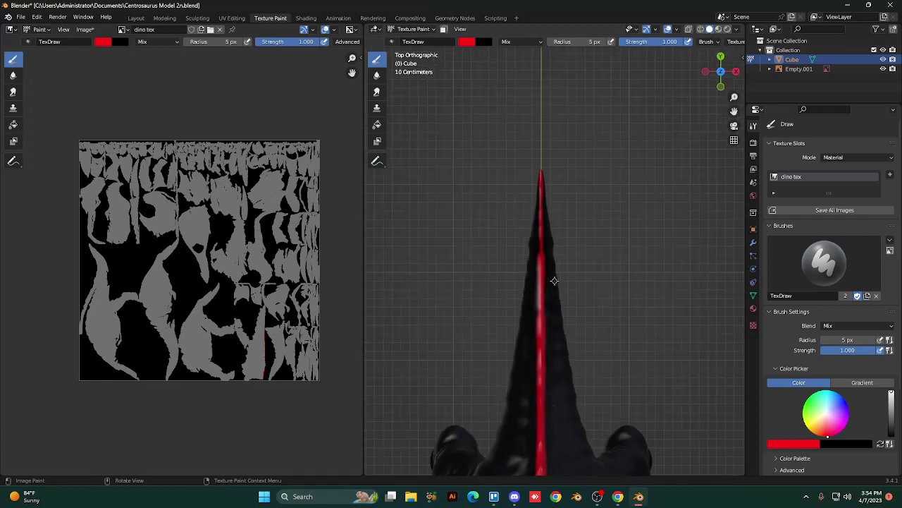
Step: Lower the value of the red brush color to get a dark red
middle_drag(576, 303, 575, 303)
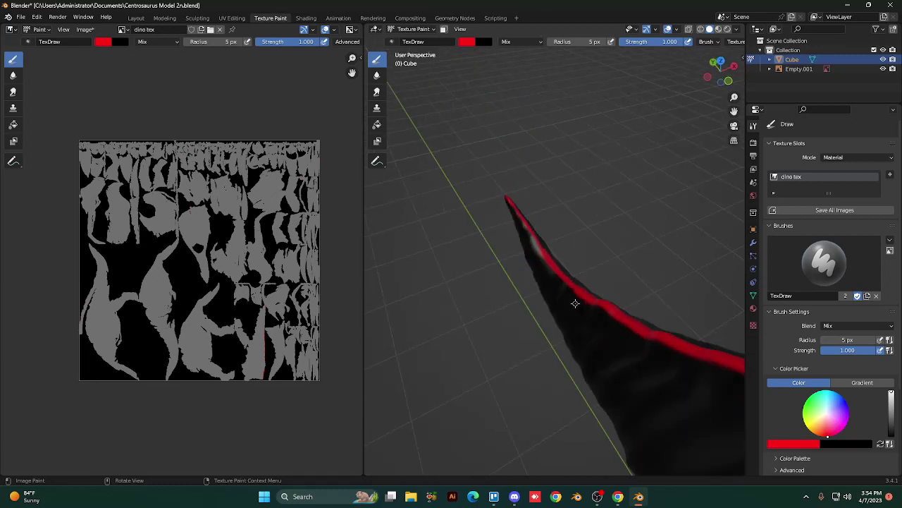
click(102, 43)
click(176, 67)
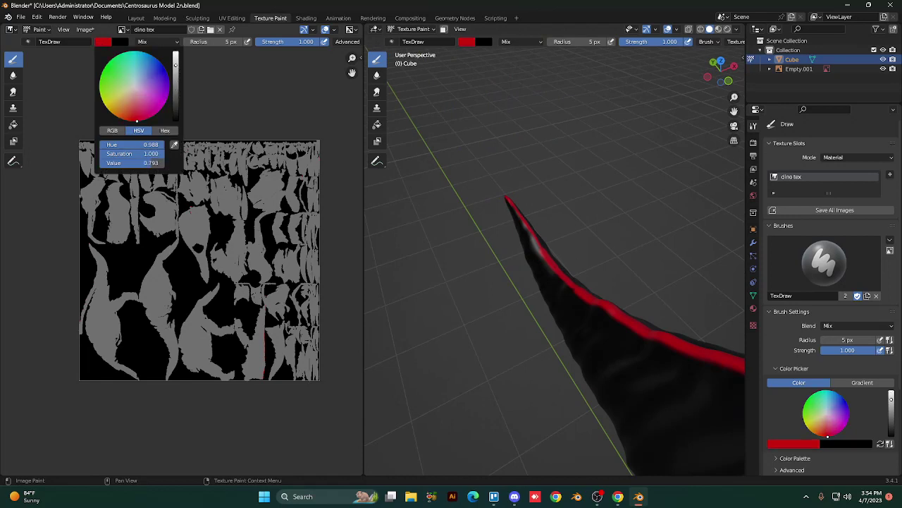
drag(177, 67, 176, 93)
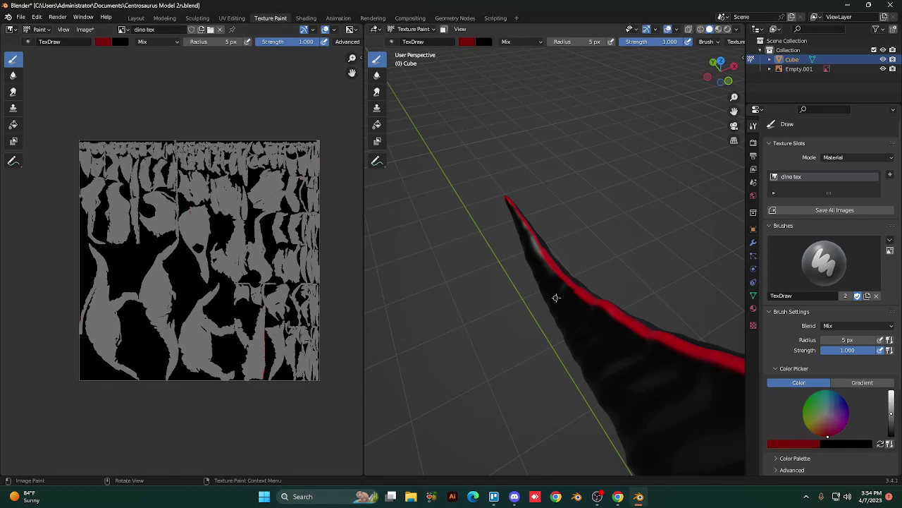
Step: Set the brush radius to 27 px for painting the tail from the top view
key(KP_1)
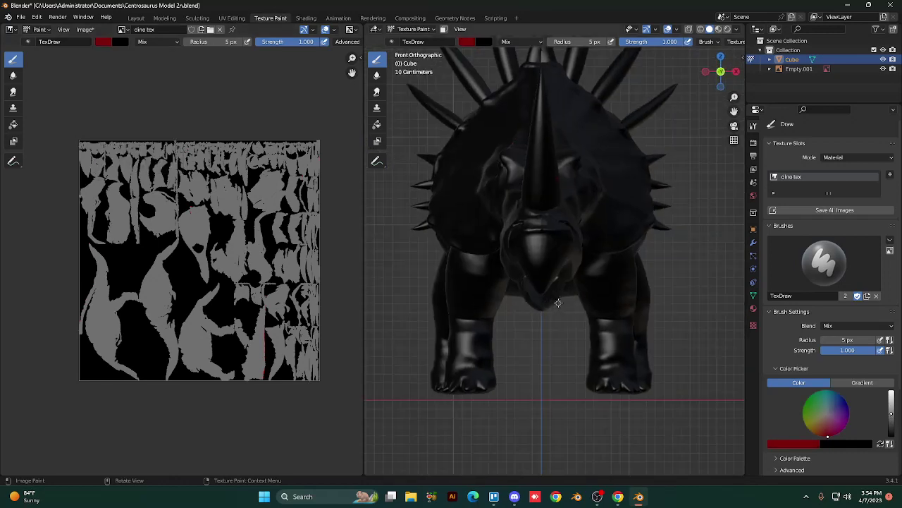
key(KP_3)
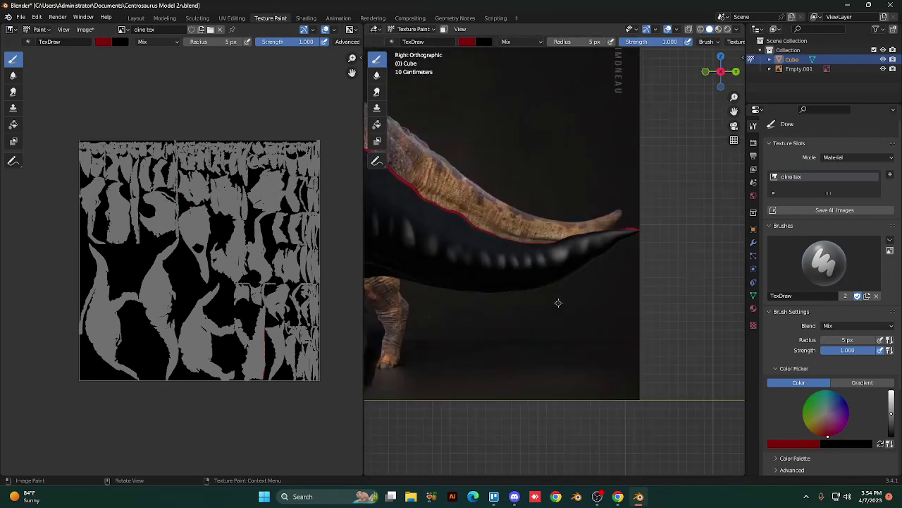
key(shift)
key(KP_7)
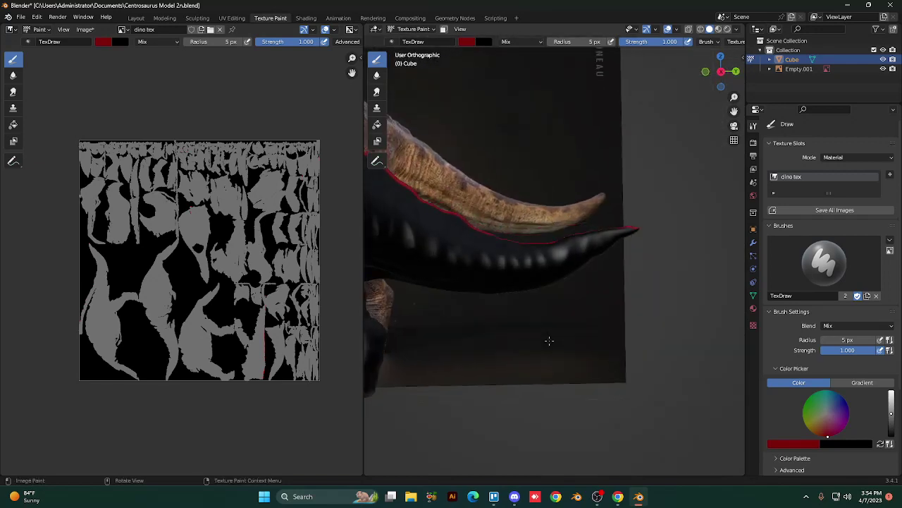
scroll(549, 340, up, 3)
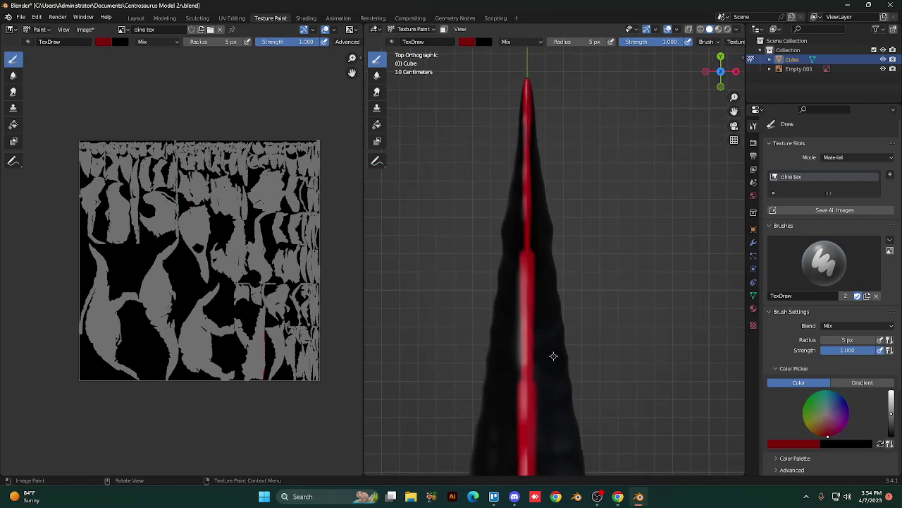
key(f)
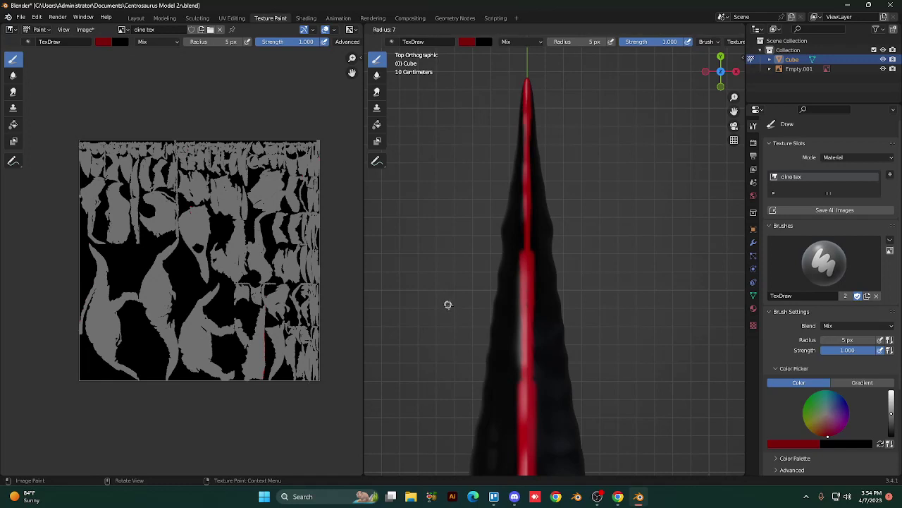
click(459, 322)
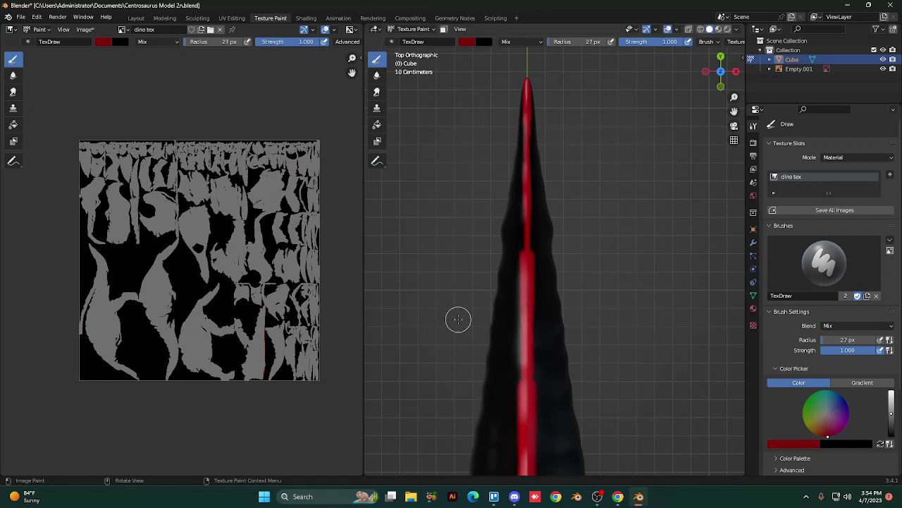
right_click(462, 322)
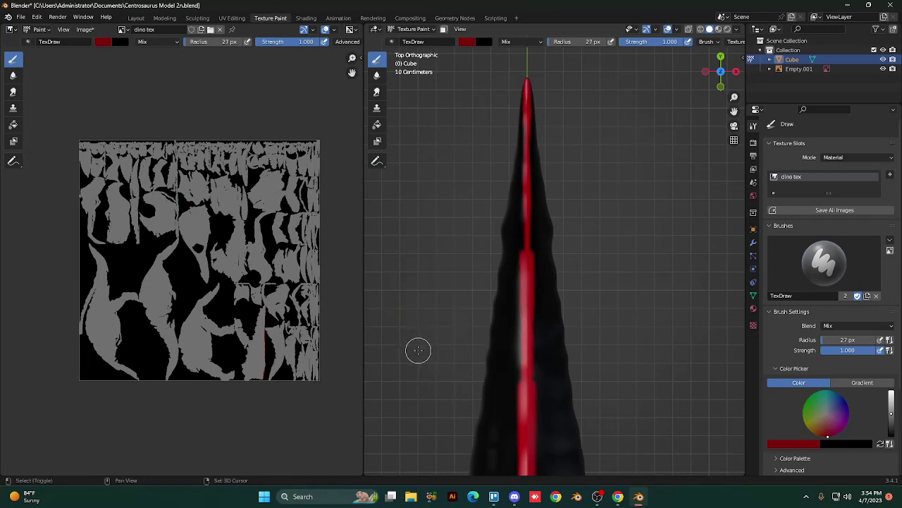
Step: Set the brush strength to 0.529 and try a dark red stroke along the end of the tail
key(shift+f)
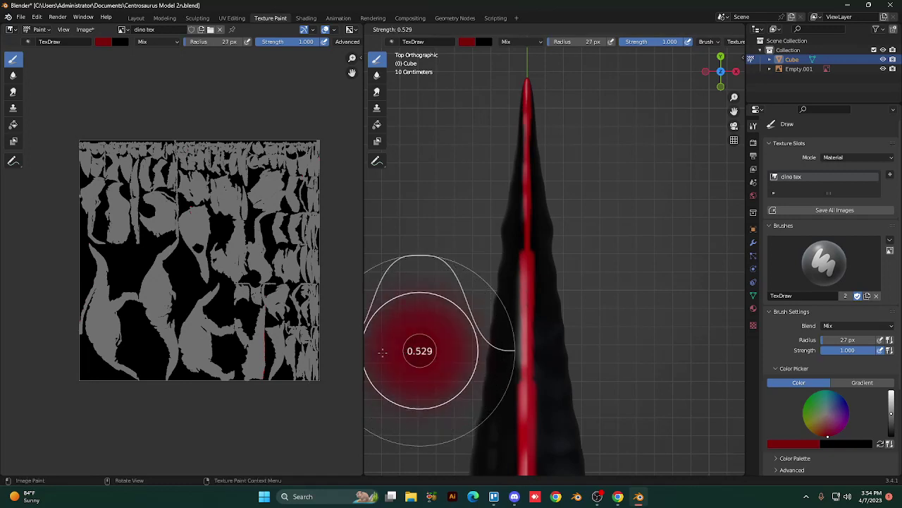
click(382, 352)
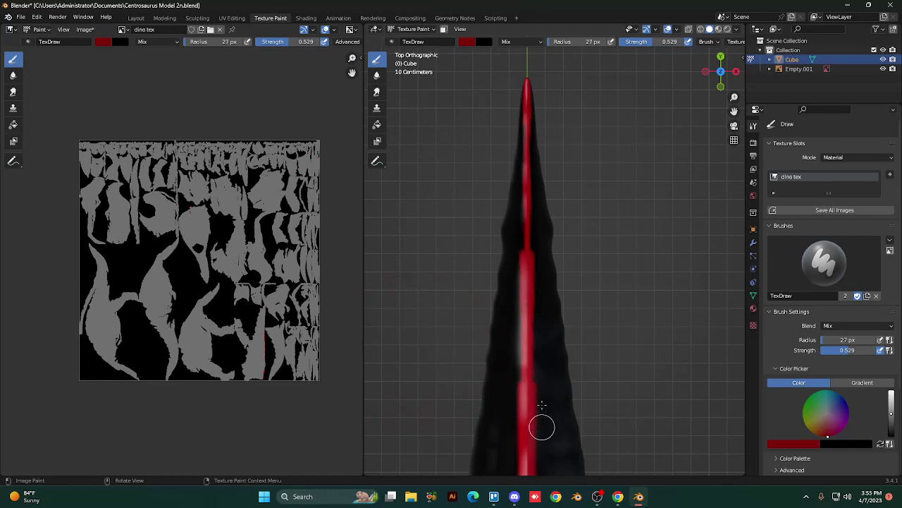
drag(542, 405, 540, 64)
Step: Set the brush strength to 0.679 and widen the spine stripe in dark red along the tail, from its tip toward the body
key(shift+f)
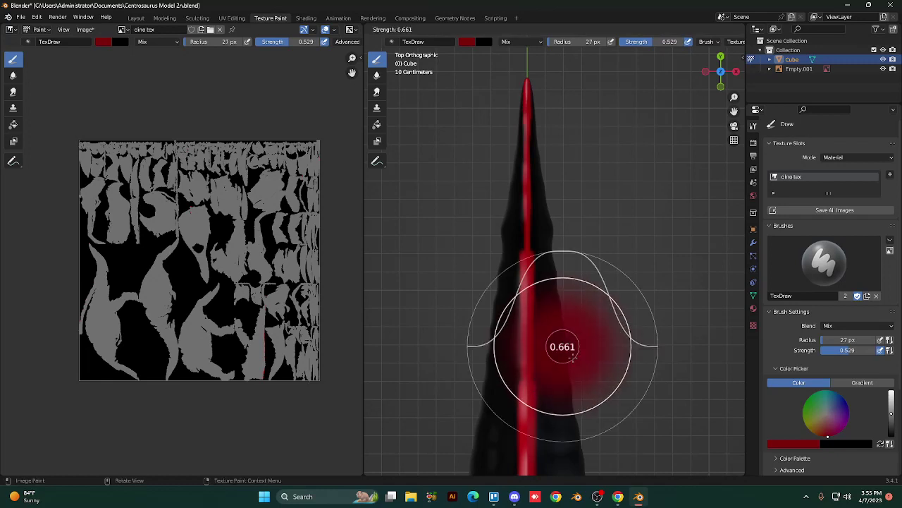
click(575, 360)
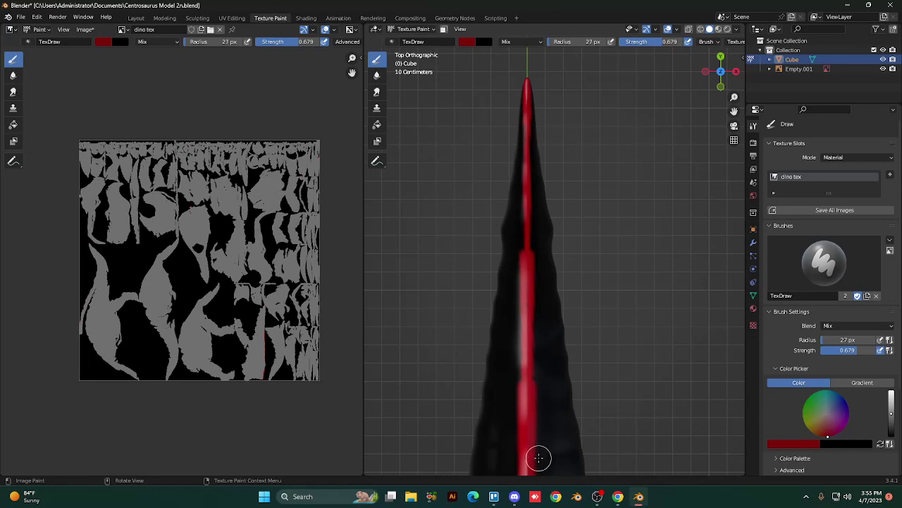
drag(537, 457, 528, 71)
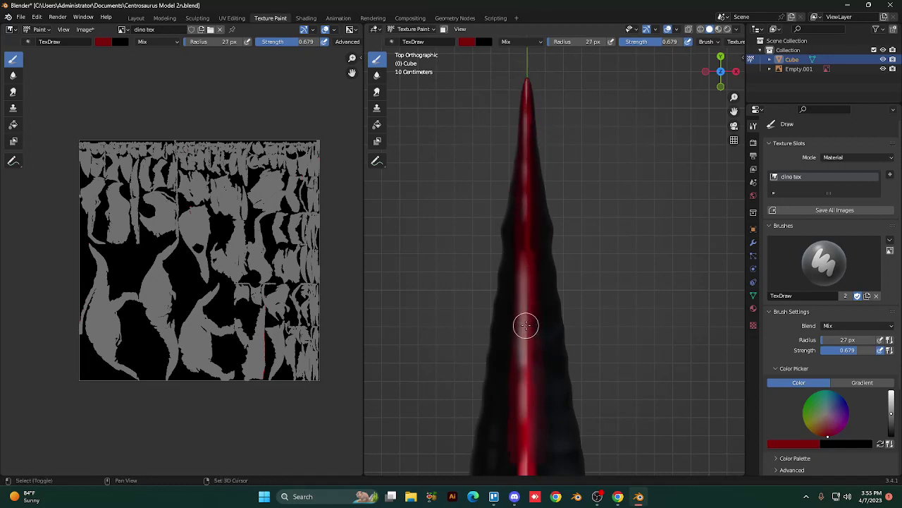
shift+middle_drag(527, 325, 523, 51)
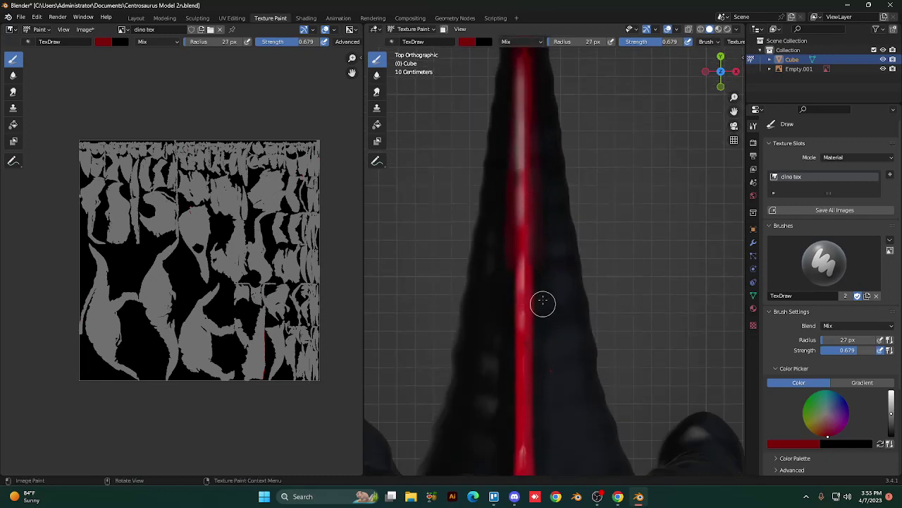
drag(535, 259, 540, 480)
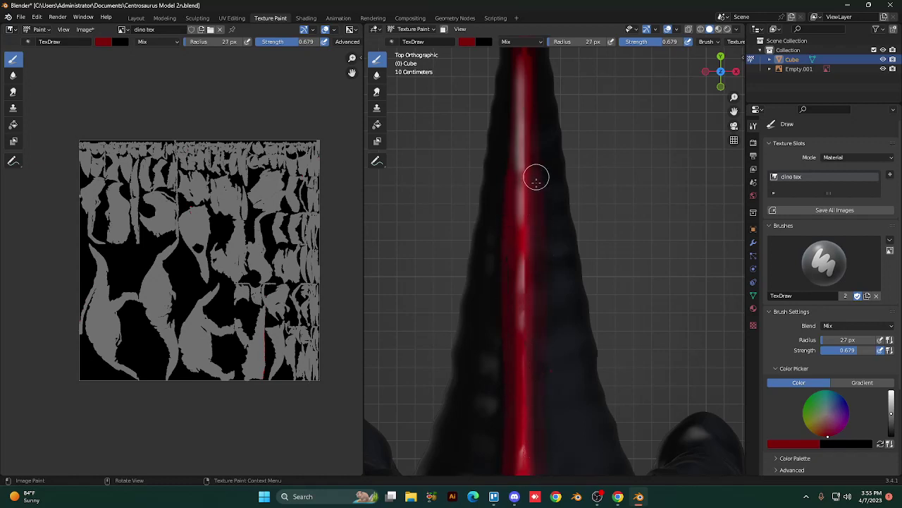
drag(538, 176, 533, 391)
Step: Widen the dark red stripe from the tail base over the back, tapering it up to the head frill
scroll(530, 415, down, 1)
scroll(530, 415, down, 2)
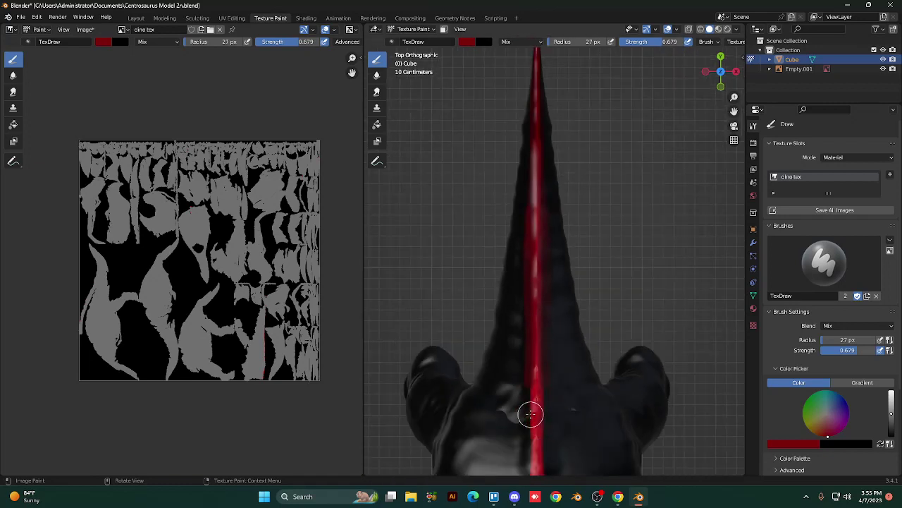
key(shift)
shift+middle_drag(530, 415, 484, 237)
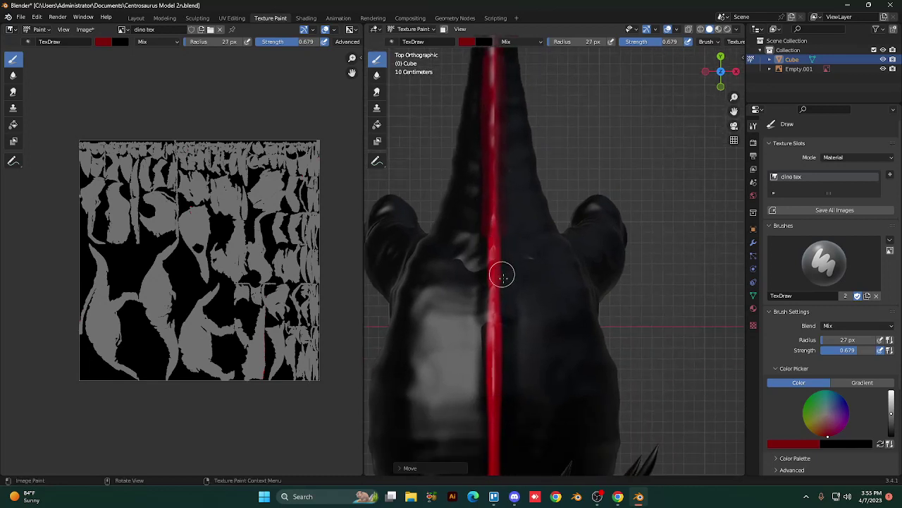
mouse_move(504, 215)
mouse_down()
mouse_move(501, 306)
mouse_move(515, 405)
mouse_move(495, 100)
mouse_move(491, 392)
mouse_move(501, 452)
mouse_move(505, 344)
mouse_move(507, 470)
mouse_move(519, 387)
mouse_move(493, 407)
mouse_up()
shift+middle_drag(491, 407, 495, 276)
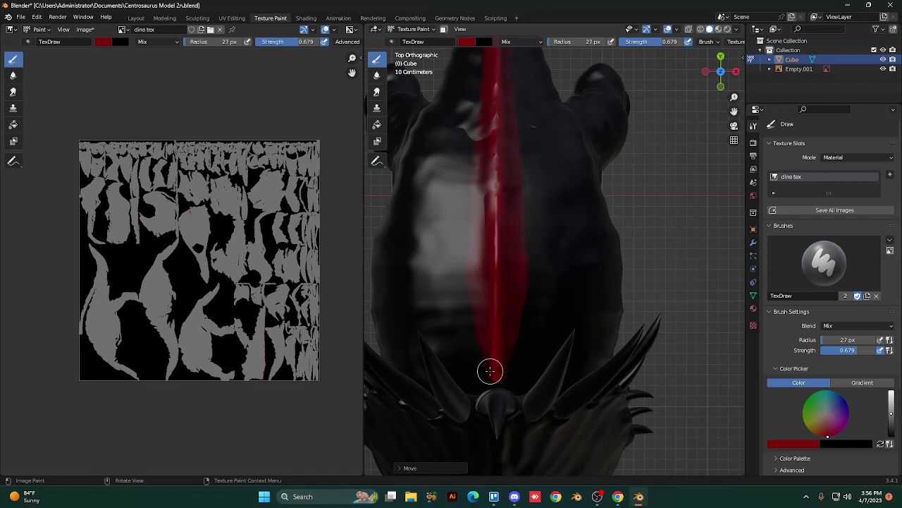
mouse_move(490, 371)
mouse_down()
mouse_move(491, 317)
mouse_move(486, 364)
mouse_move(482, 301)
mouse_move(492, 347)
mouse_up()
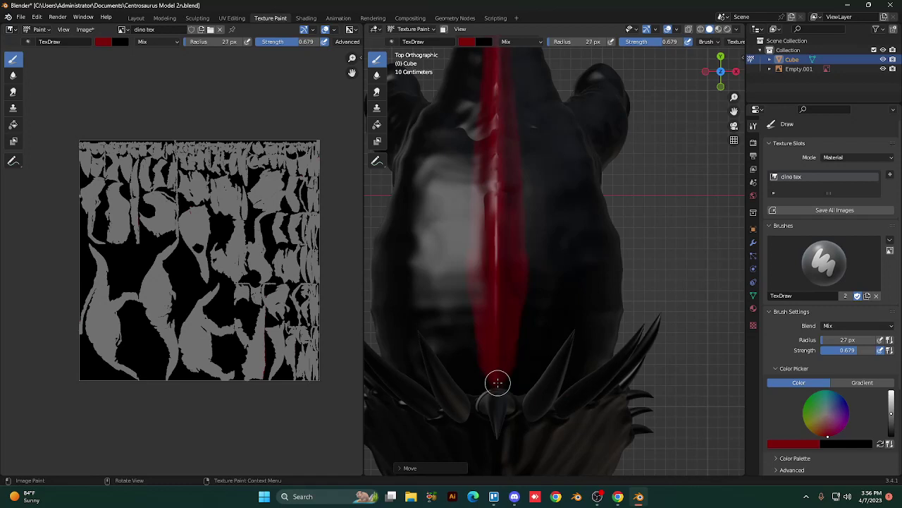
click(517, 380)
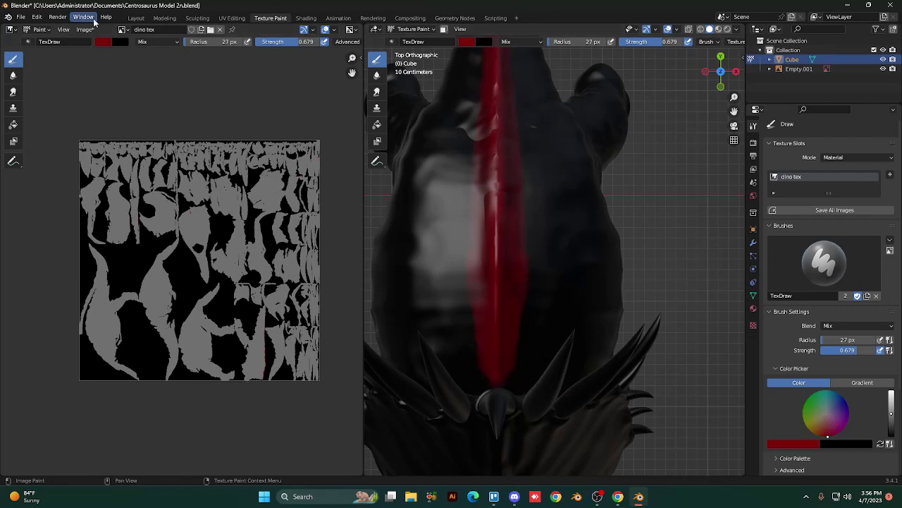
Step: Change the brush color to a dark reddish brown by shifting the hue toward orange and lowering the value
click(100, 42)
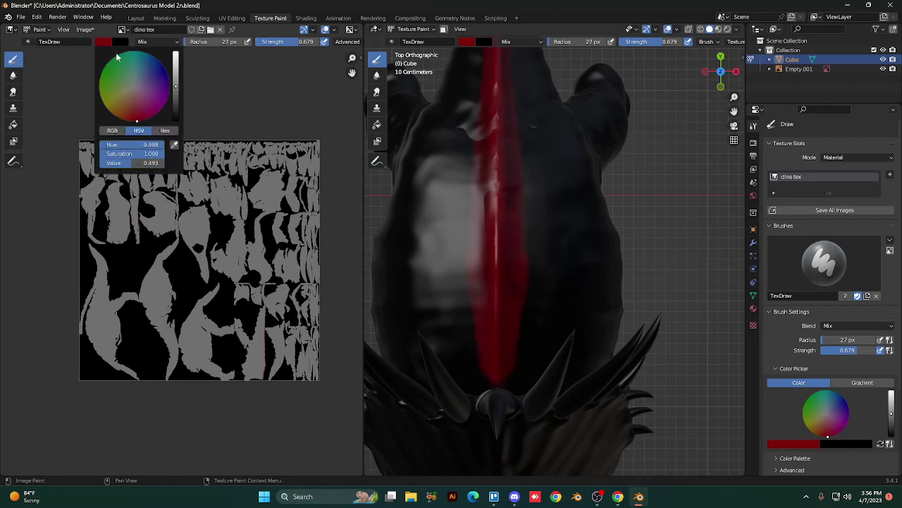
click(121, 115)
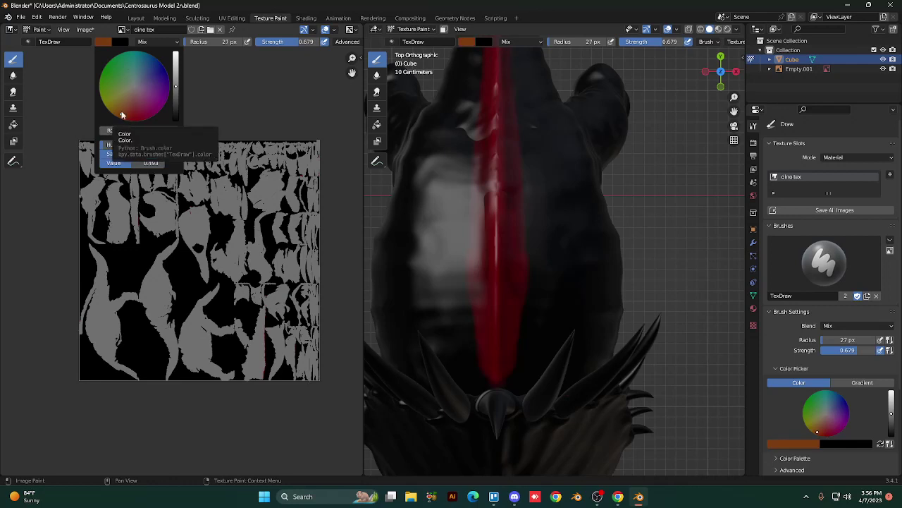
click(131, 117)
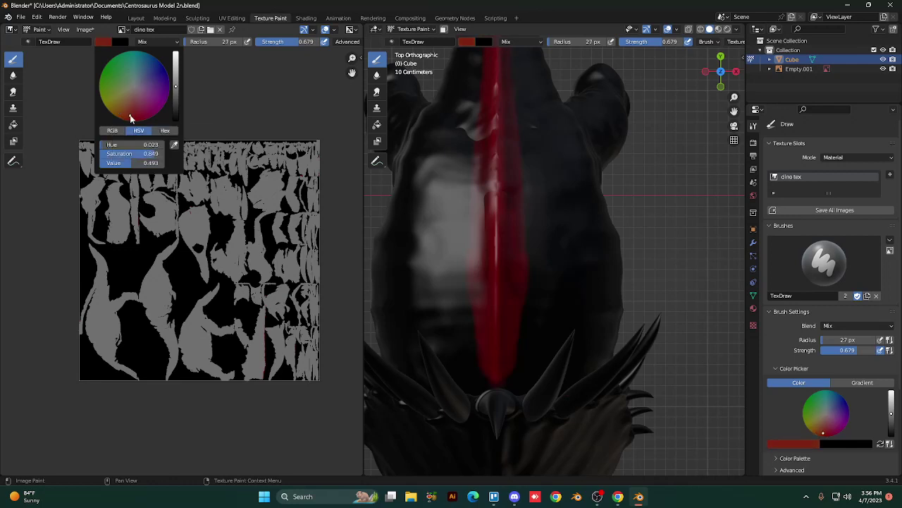
click(125, 117)
drag(176, 86, 177, 94)
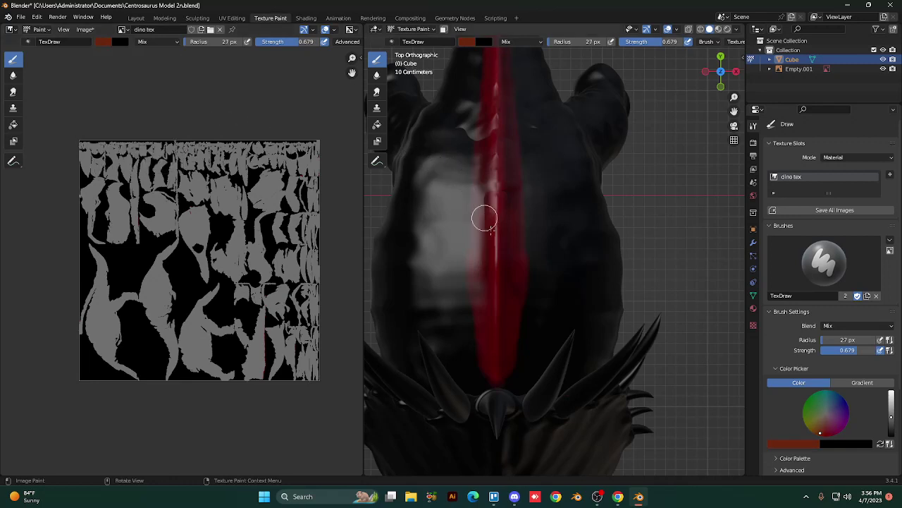
Step: Raise the brush strength to 0.810
key(f)
right_click(533, 325)
right_click(509, 302)
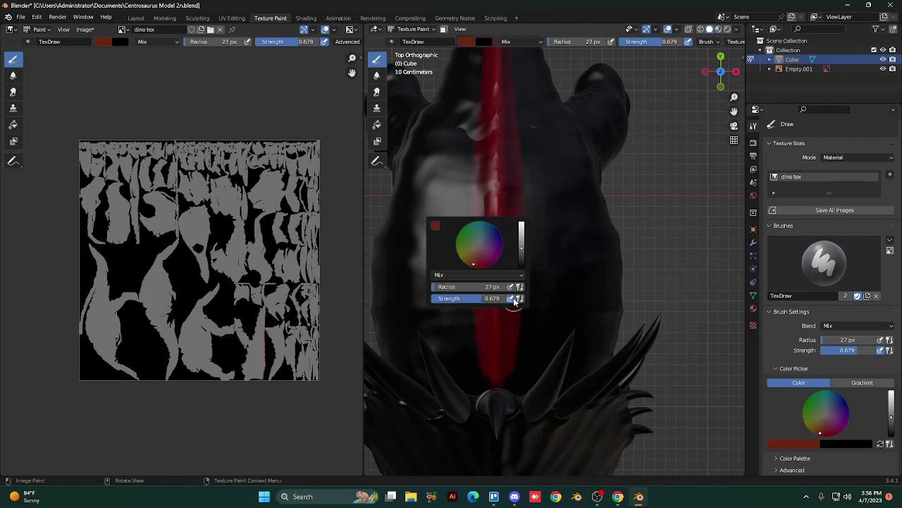
drag(492, 298, 503, 306)
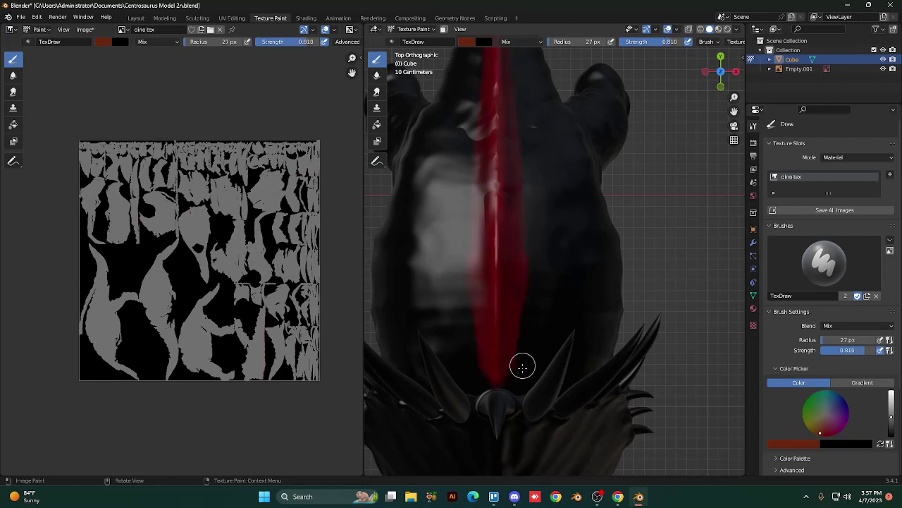
Step: Try reddish-brown strokes on the back beside the red stripe, undoing each one
mouse_move(524, 360)
mouse_down()
mouse_move(529, 230)
mouse_move(515, 104)
mouse_up()
key(ctrl+z)
drag(551, 289, 548, 204)
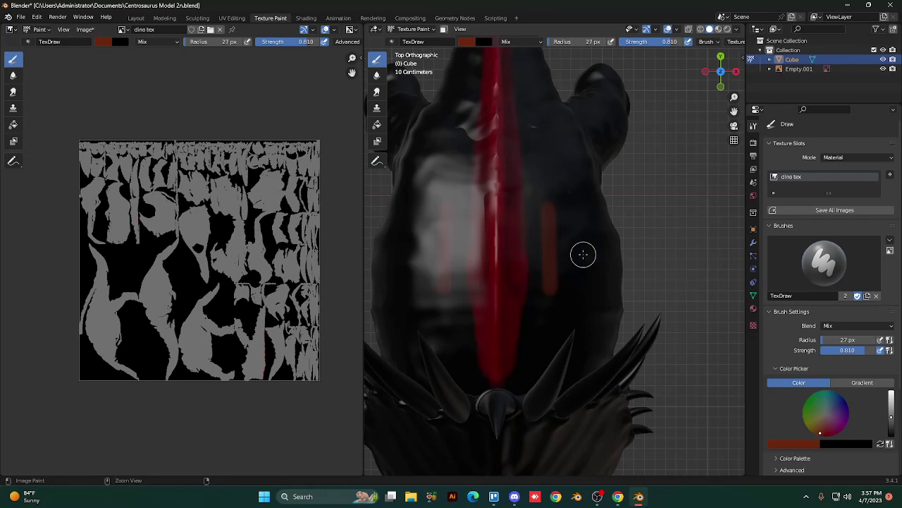
key(ctrl+z)
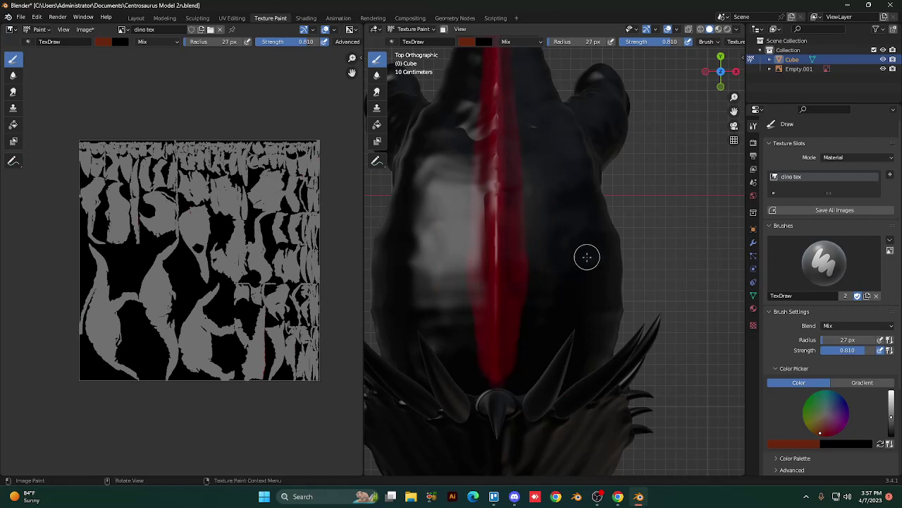
Step: Increase the radius of the reddish-brown brush
key(f)
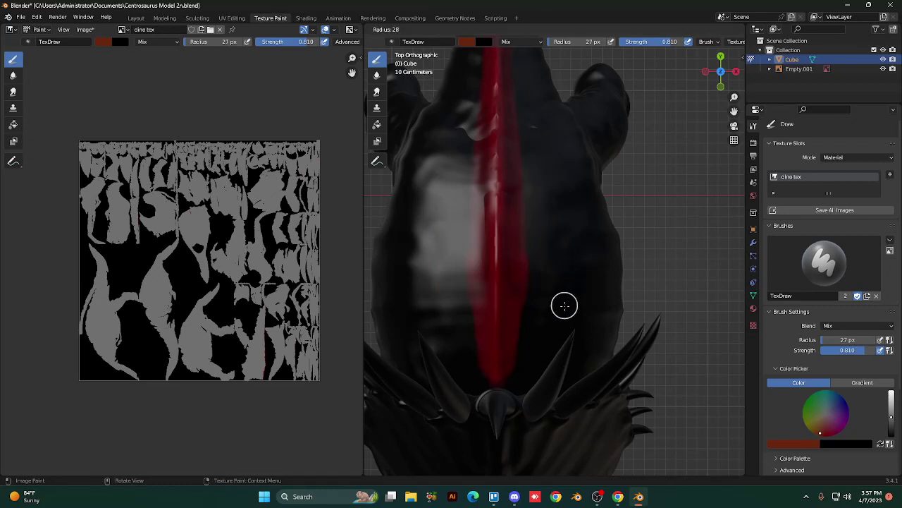
click(605, 323)
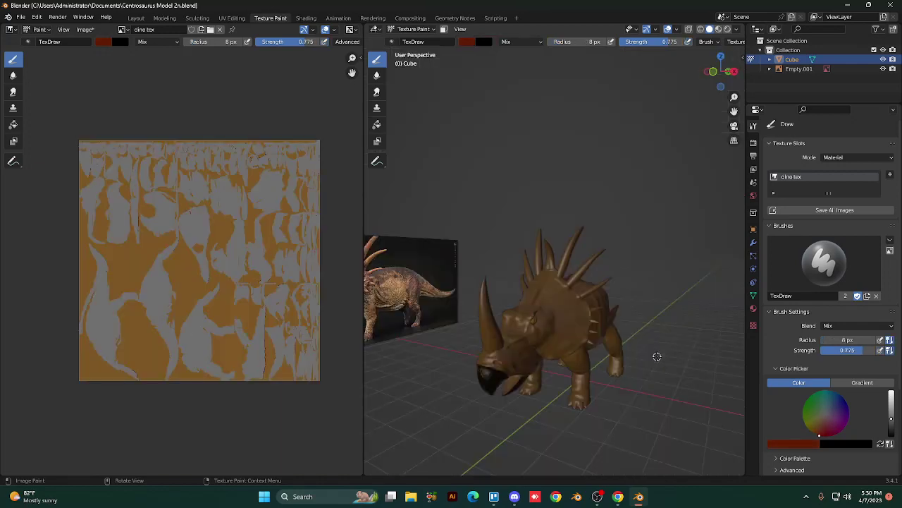
Step: Examine the painted dinosaur's brown body, dark beak and red back pattern from the front, rear and side
middle_drag(657, 356, 657, 356)
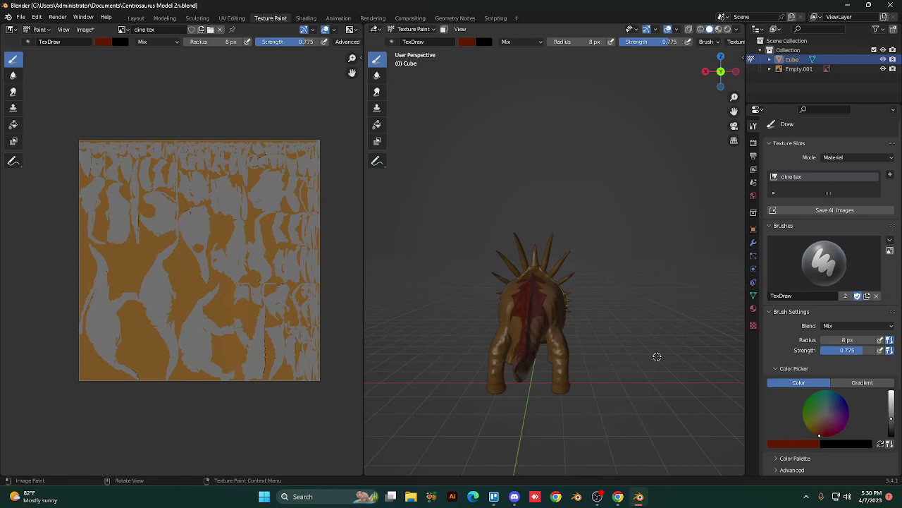
middle_drag(657, 356, 657, 399)
middle_drag(657, 356, 657, 356)
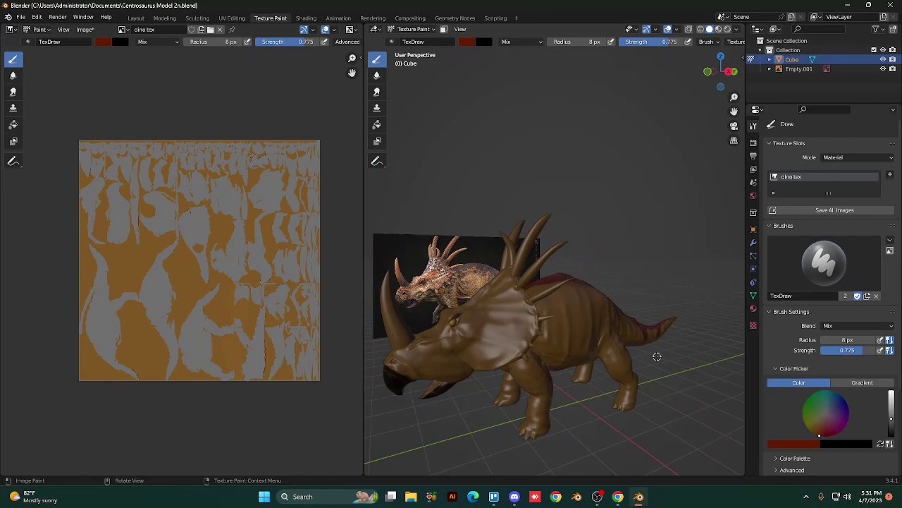
middle_drag(658, 356, 657, 356)
middle_drag(576, 426, 577, 426)
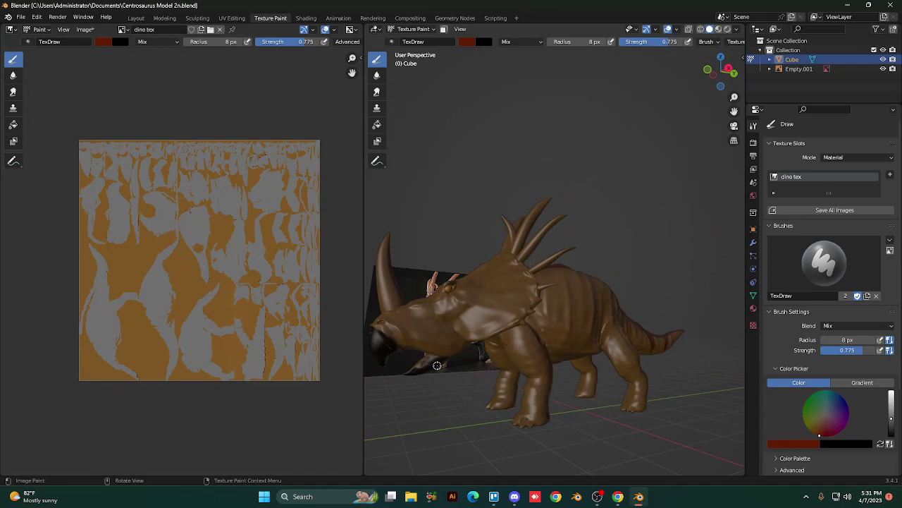
middle_drag(437, 365, 438, 366)
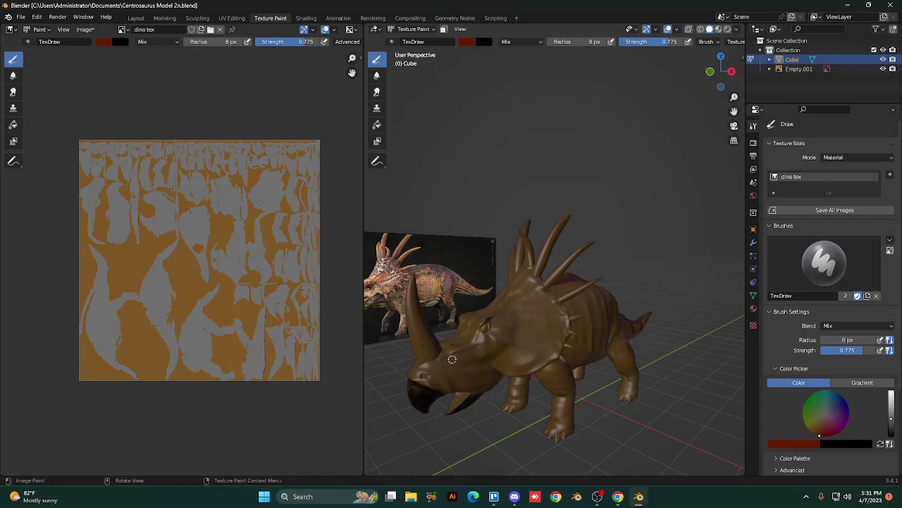
middle_drag(452, 360, 452, 359)
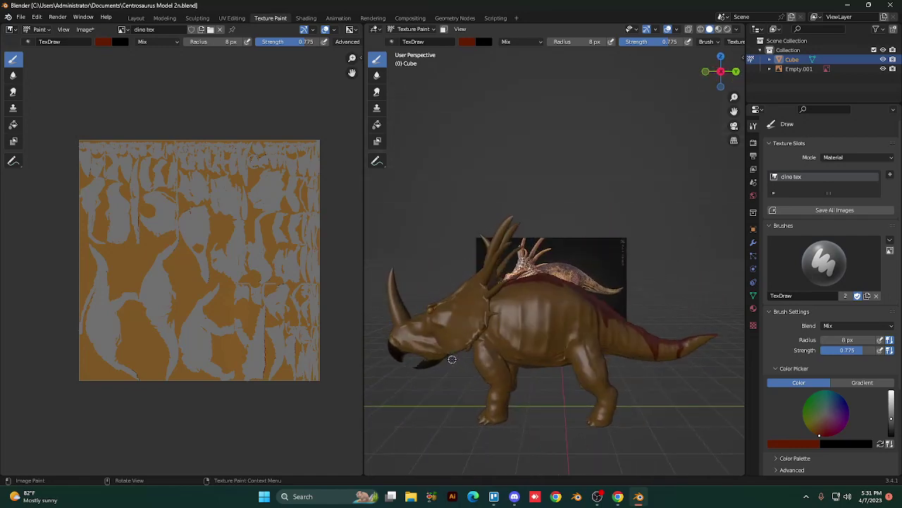